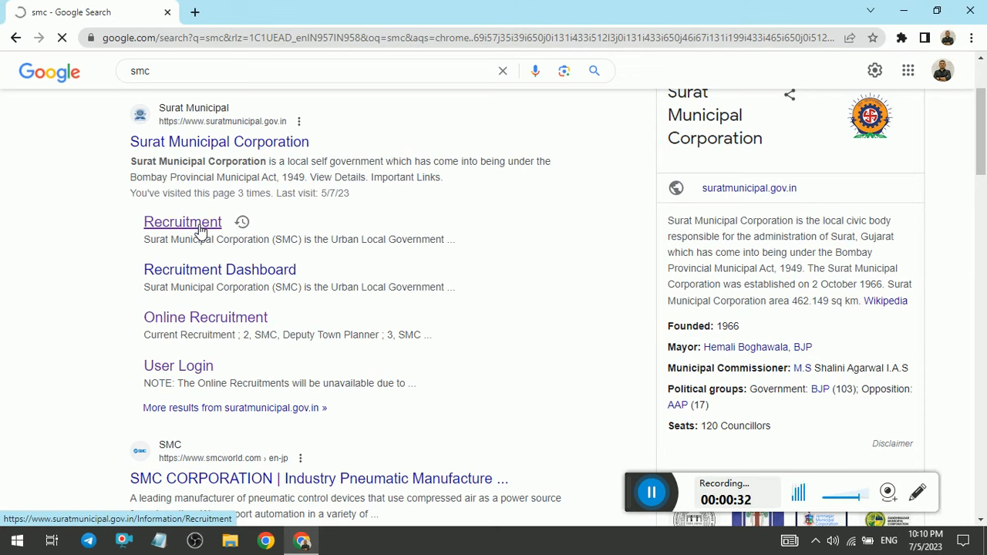
Step: Open Surat Municipal Corporation's Recruitment page from the search results and start applying for the current opening
{"action": "left_click", "coordinate": [199, 230]}
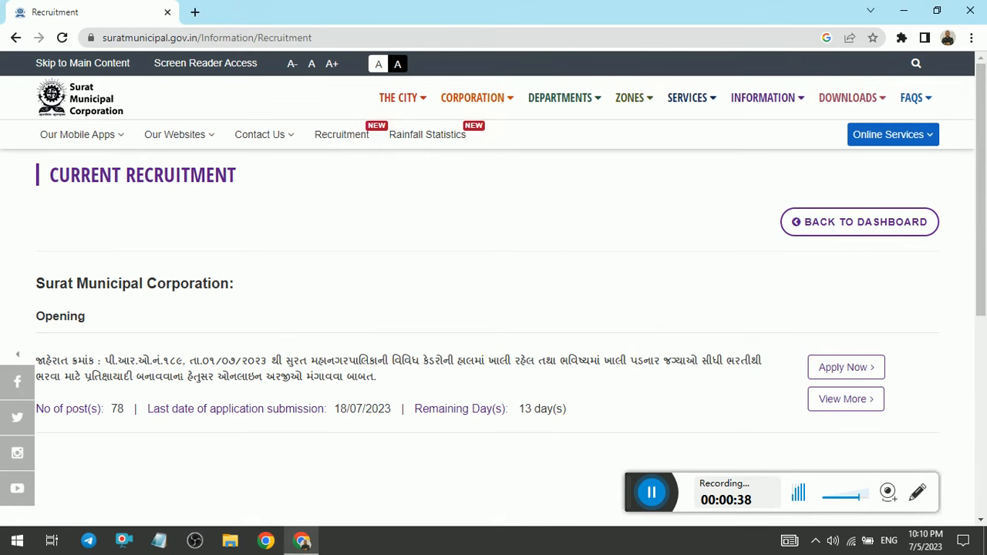
{"action": "left_click_drag", "start_coordinate": [980, 156], "coordinate": [978, 178]}
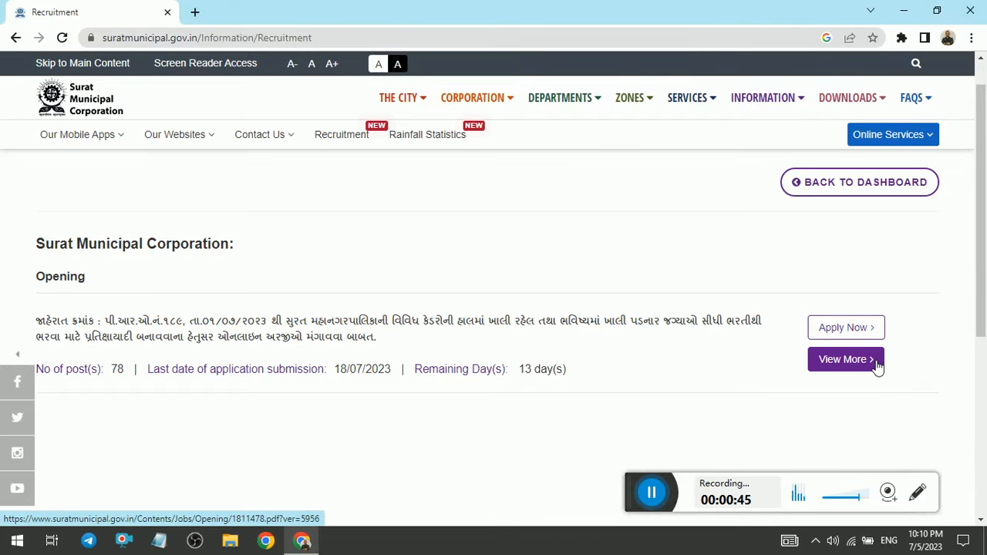
{"action": "left_click", "coordinate": [853, 324]}
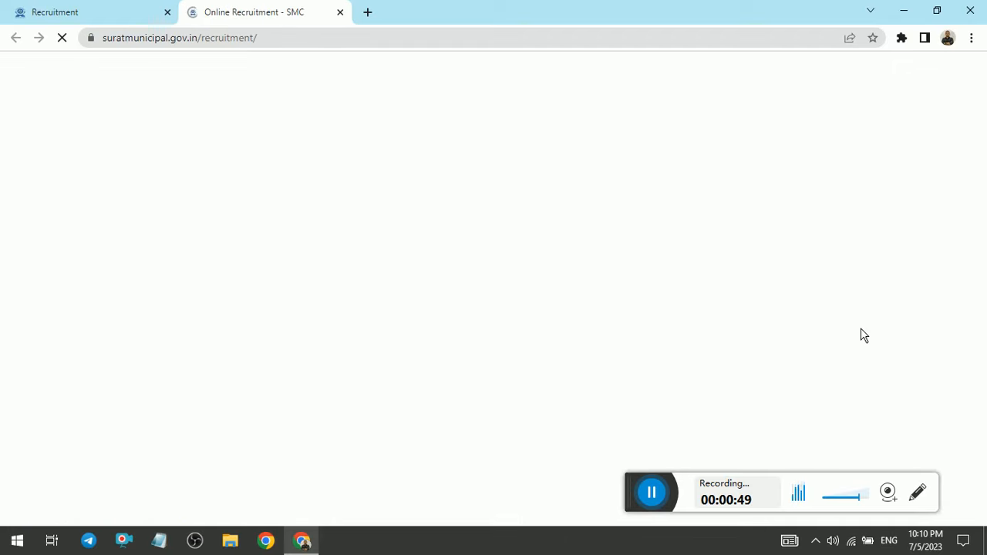
Step: Find Maintenance Assistant (Electrical) in the current recruitment list and start applying for that post
{"action": "scroll", "coordinate": [860, 328], "scroll_direction": "down", "scroll_amount": 6}
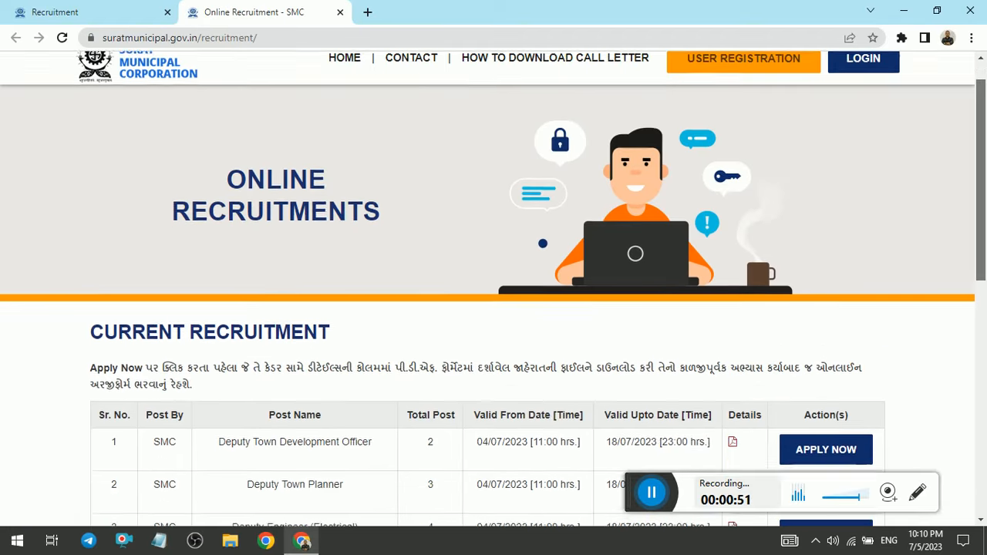
{"action": "scroll", "coordinate": [493, 289], "scroll_direction": "down", "scroll_amount": 2}
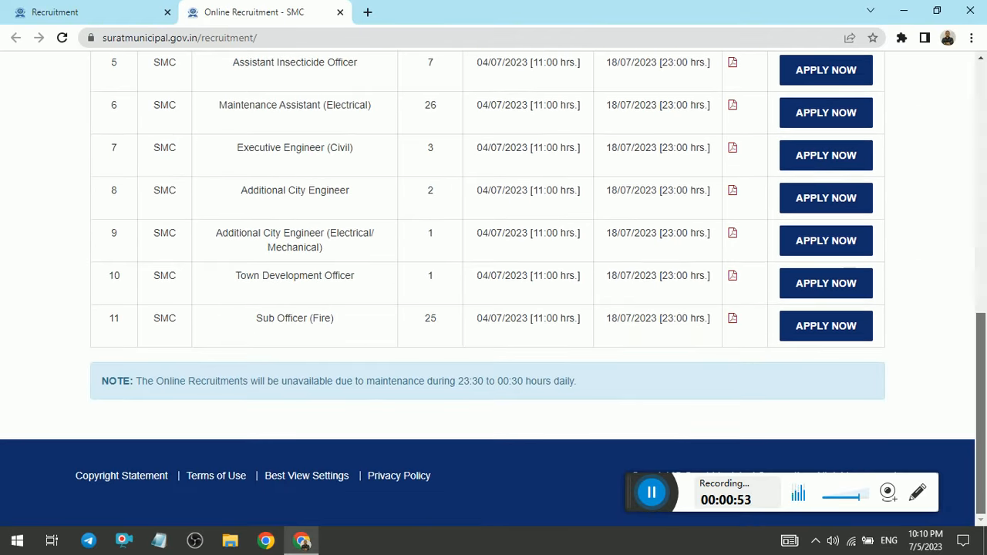
{"action": "scroll", "coordinate": [494, 289], "scroll_direction": "up", "scroll_amount": 5}
{"action": "scroll", "coordinate": [494, 289], "scroll_direction": "down", "scroll_amount": 2}
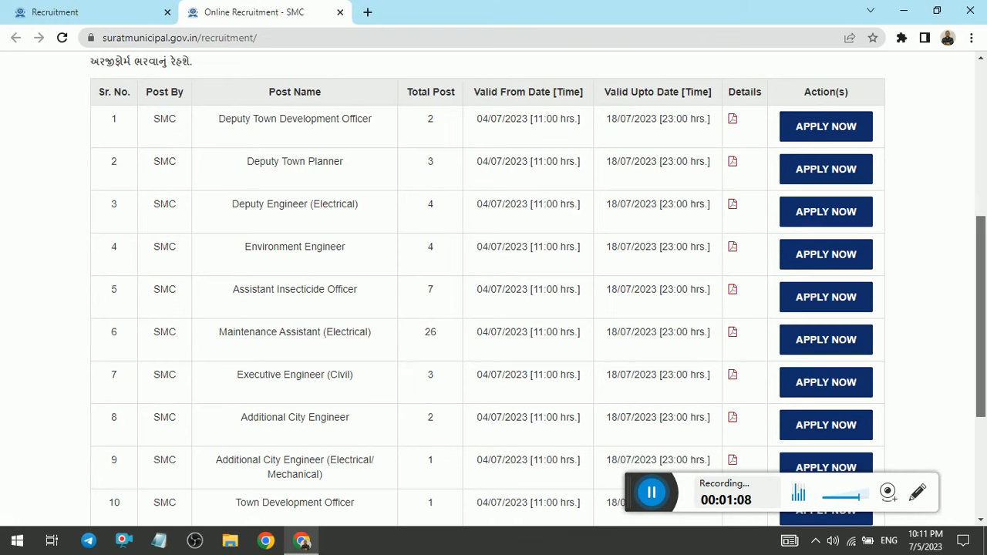
{"action": "scroll", "coordinate": [982, 317], "scroll_direction": "down", "scroll_amount": 1}
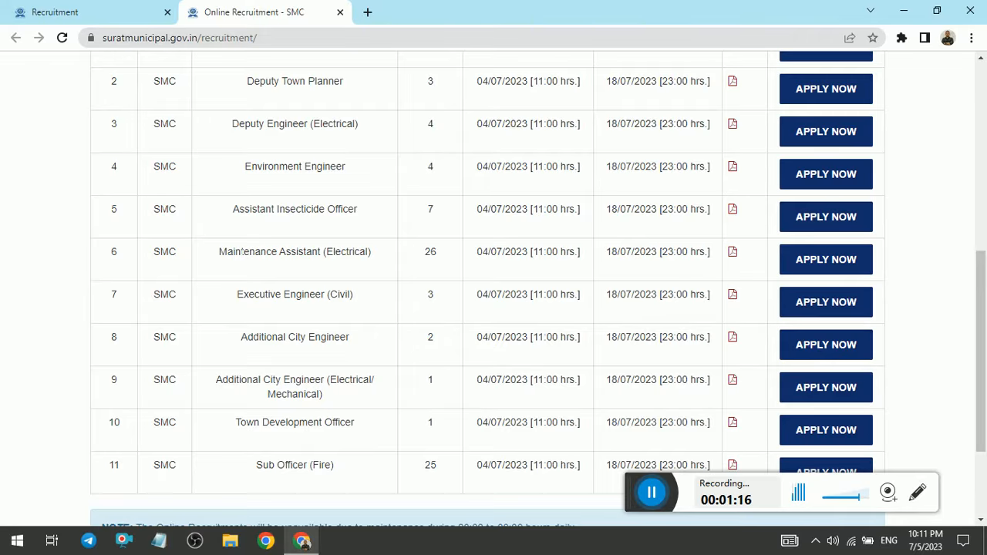
{"action": "left_click_drag", "start_coordinate": [224, 263], "coordinate": [388, 263]}
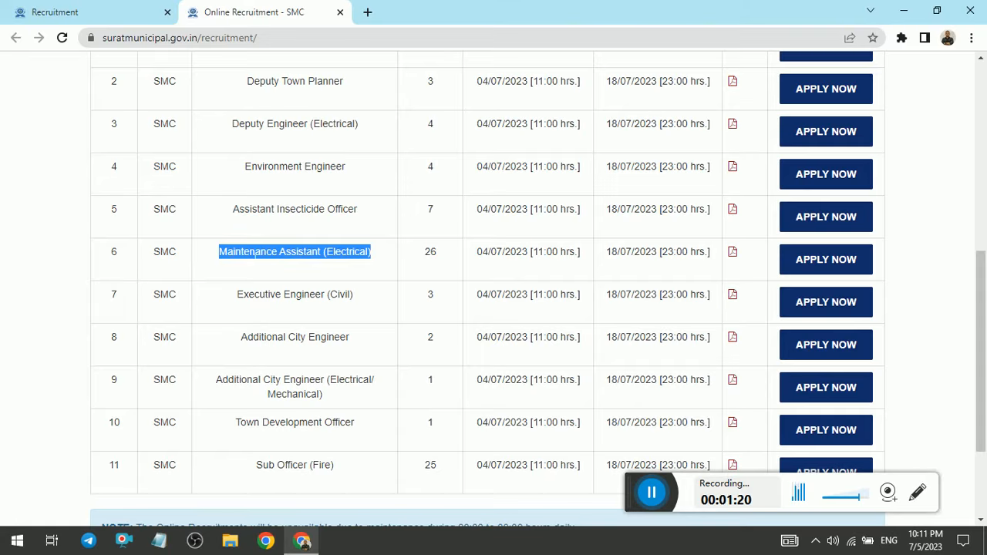
{"action": "left_click", "coordinate": [828, 264]}
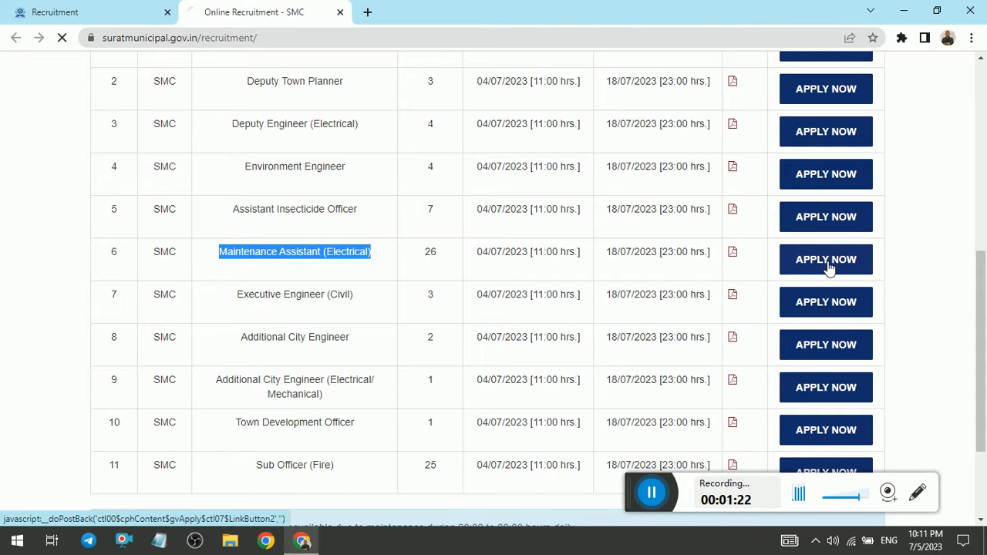
Step: Open the new user registration form from the login page
{"action": "scroll", "coordinate": [915, 231], "scroll_direction": "down", "scroll_amount": 3}
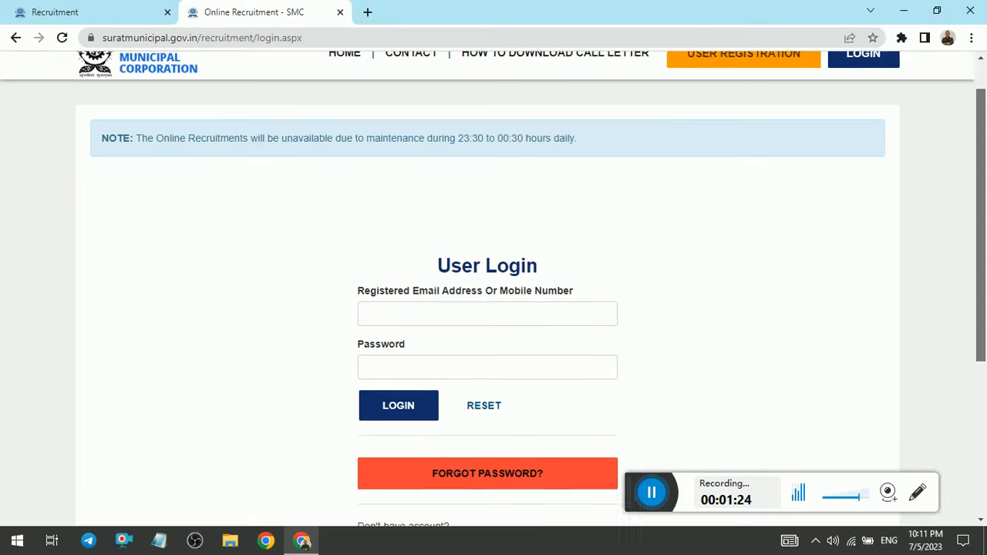
{"action": "scroll", "coordinate": [710, 326], "scroll_direction": "down", "scroll_amount": 2}
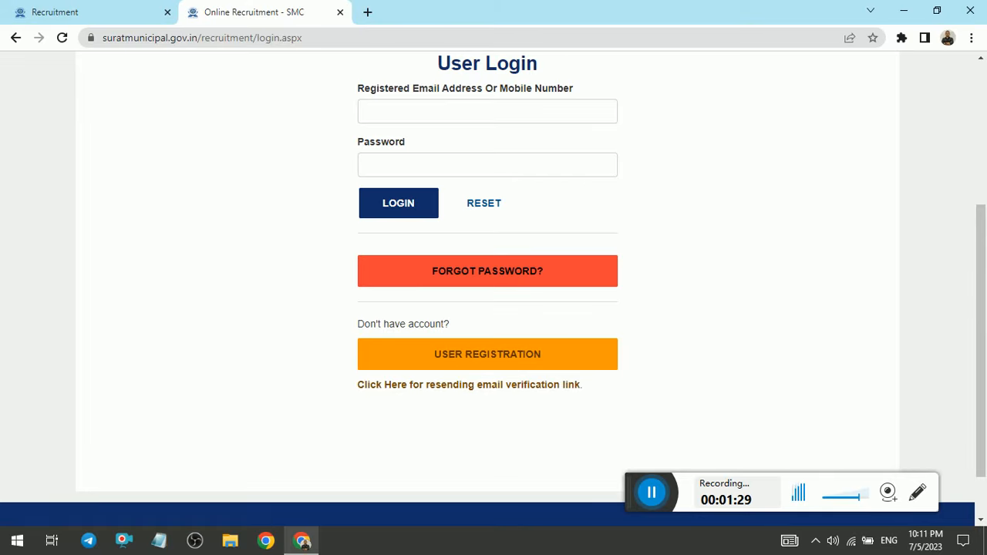
{"action": "left_click", "coordinate": [491, 362]}
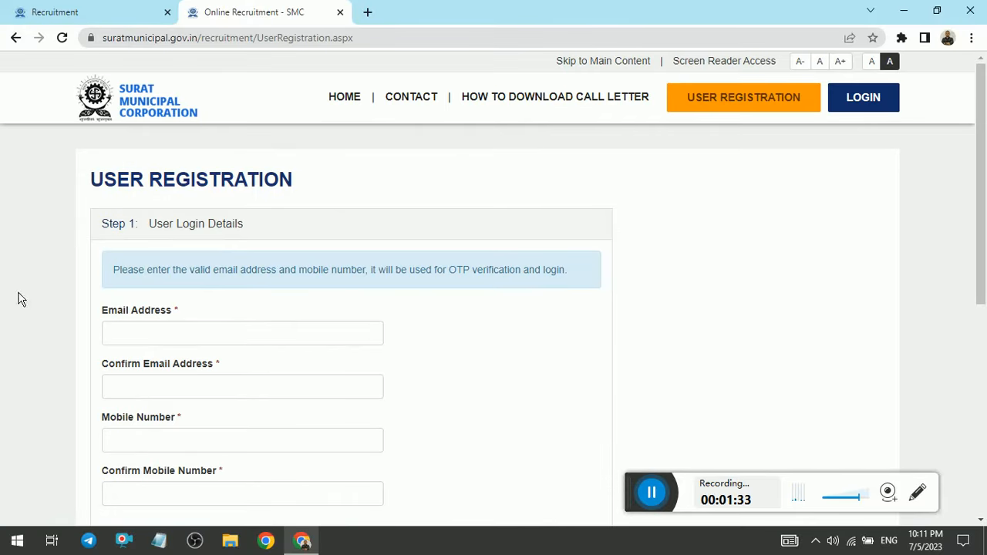
Step: Examine the user registration form's login detail fields, terms agreement, captcha and the verification and account completion stages
{"action": "scroll", "coordinate": [608, 286], "scroll_direction": "down", "scroll_amount": 3}
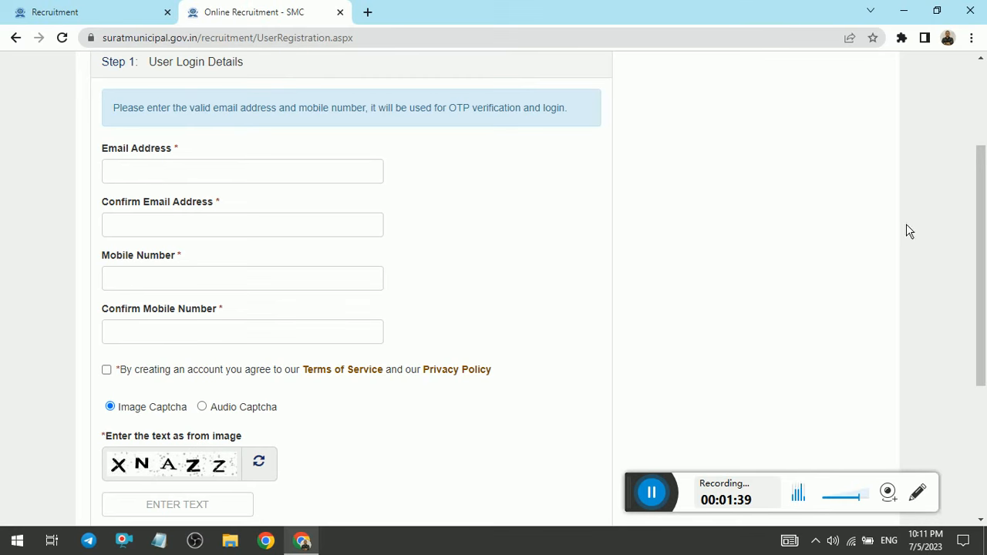
{"action": "scroll", "coordinate": [978, 236], "scroll_direction": "down", "scroll_amount": 1}
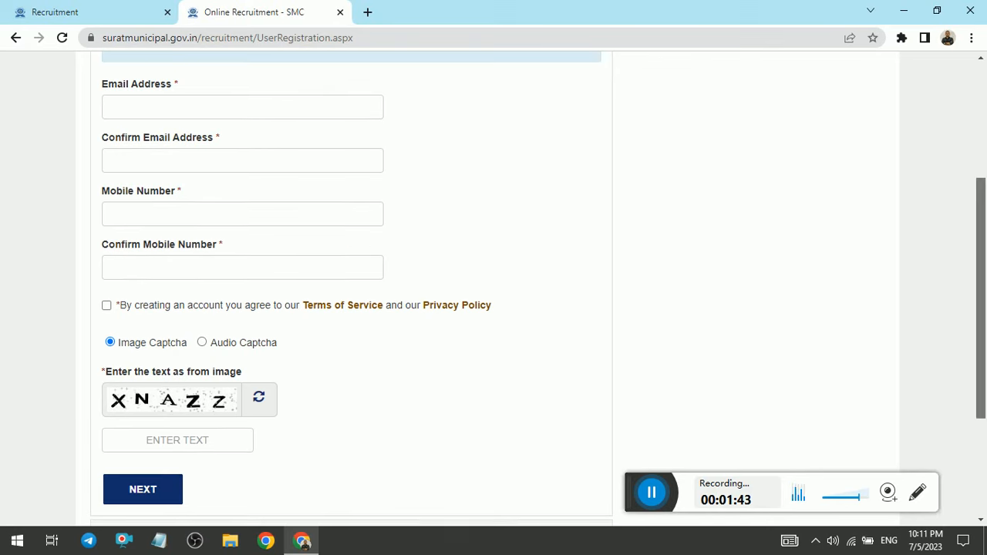
{"action": "scroll", "coordinate": [980, 232], "scroll_direction": "down", "scroll_amount": 2}
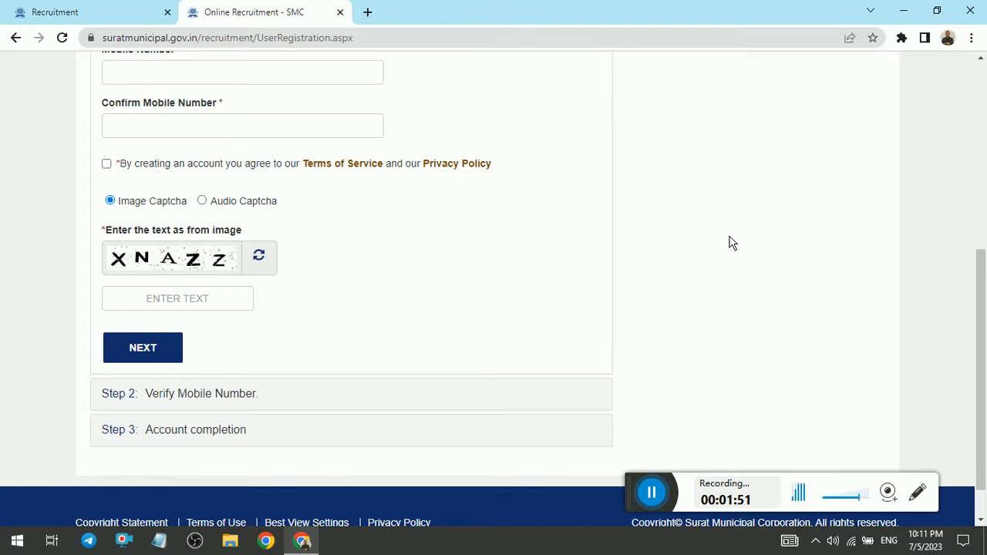
{"action": "left_click_drag", "start_coordinate": [982, 346], "coordinate": [982, 245]}
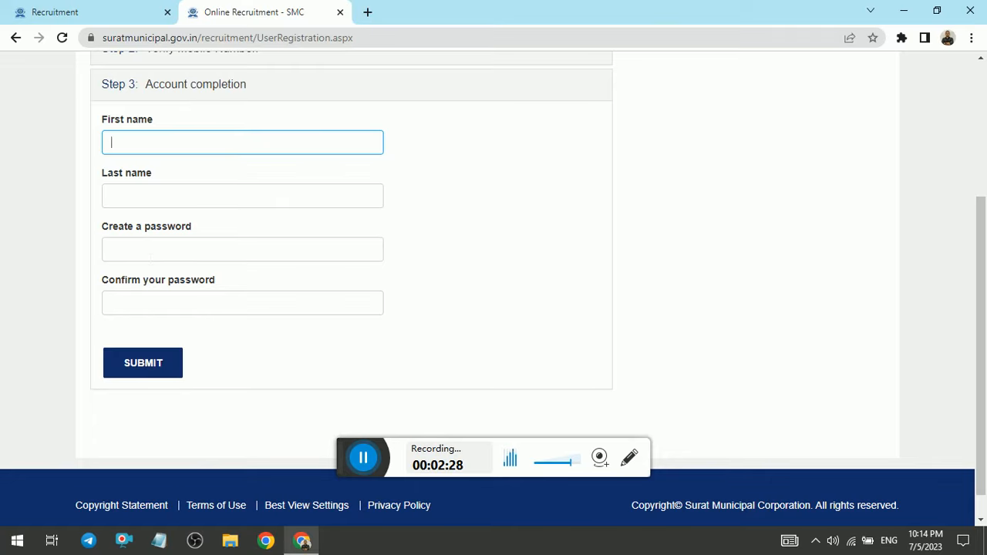
{"action": "left_click", "coordinate": [371, 465]}
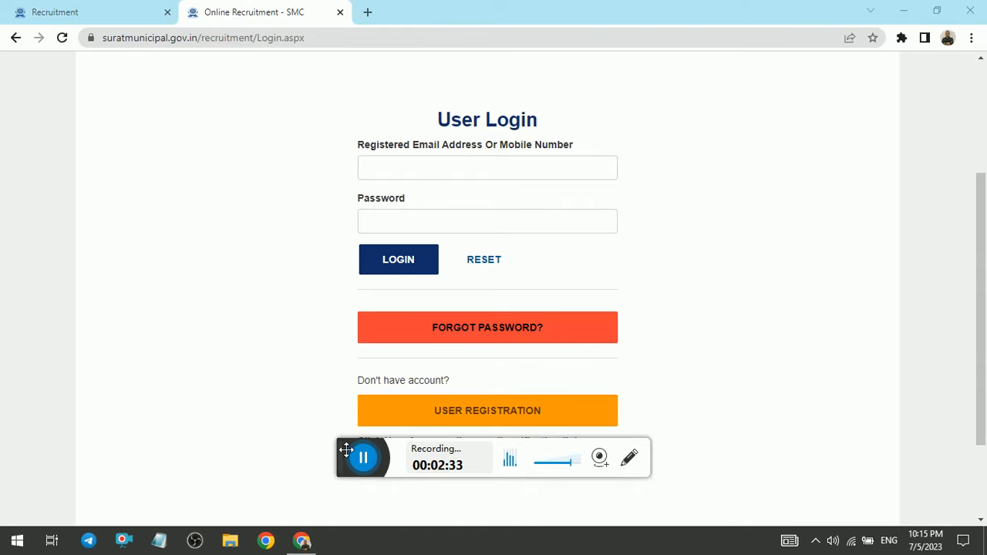
{"action": "left_click_drag", "start_coordinate": [345, 461], "coordinate": [541, 492]}
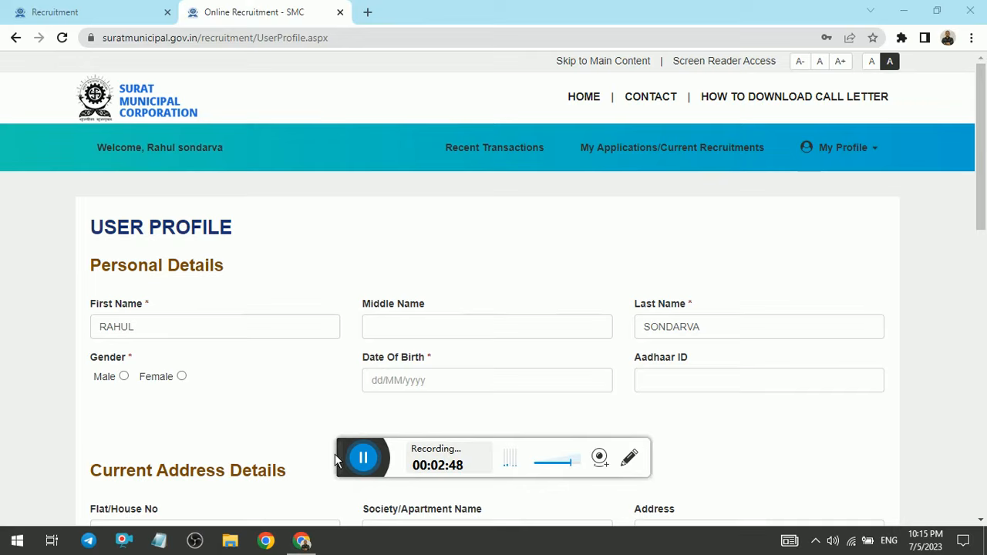
{"action": "left_click", "coordinate": [340, 444]}
{"action": "left_click_drag", "start_coordinate": [345, 448], "coordinate": [674, 526]}
Step: Examine the user profile form's personal details, current and permanent address and known languages sections
{"action": "left_click_drag", "start_coordinate": [985, 193], "coordinate": [984, 411]}
{"action": "left_click_drag", "start_coordinate": [980, 353], "coordinate": [980, 152]}
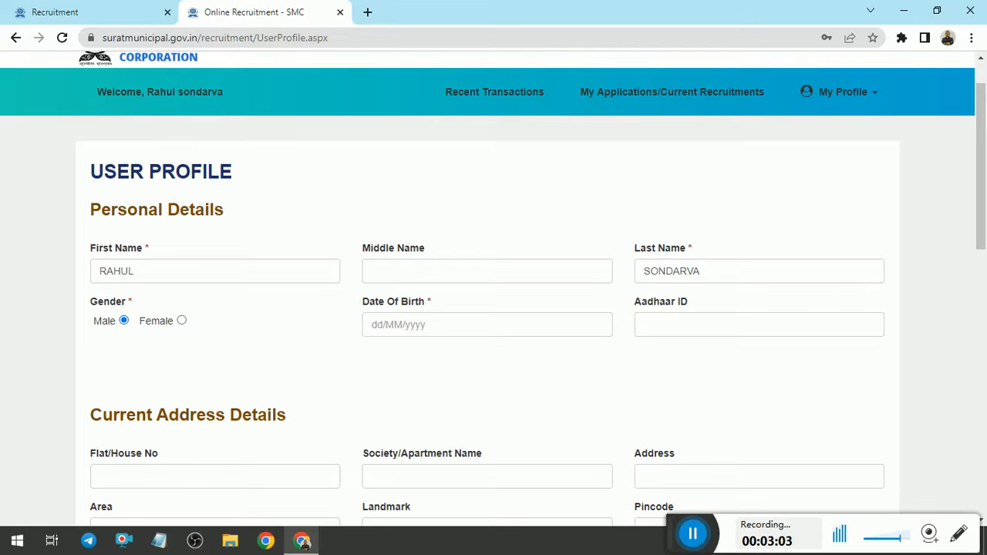
{"action": "scroll", "coordinate": [856, 447], "scroll_direction": "down", "scroll_amount": 3}
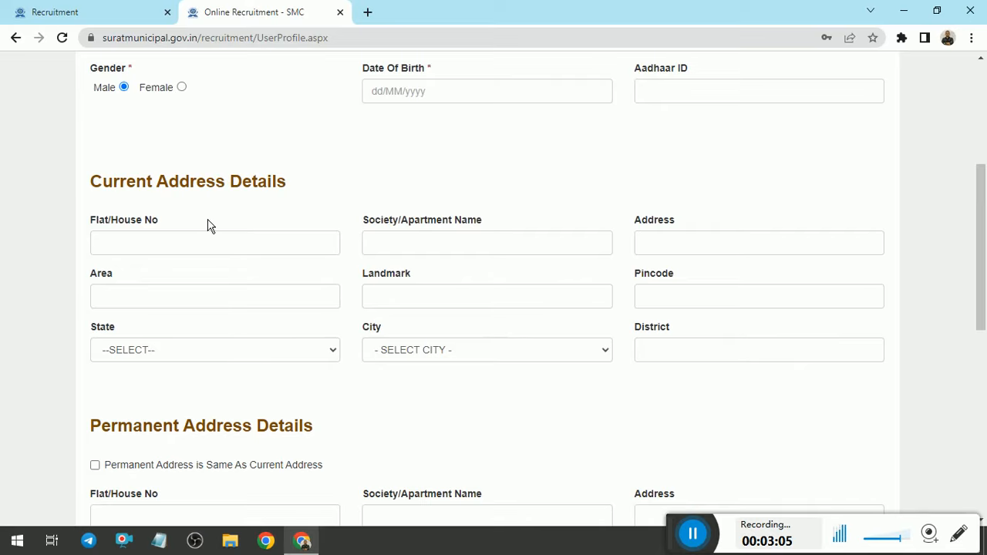
{"action": "scroll", "coordinate": [976, 221], "scroll_direction": "down", "scroll_amount": 3}
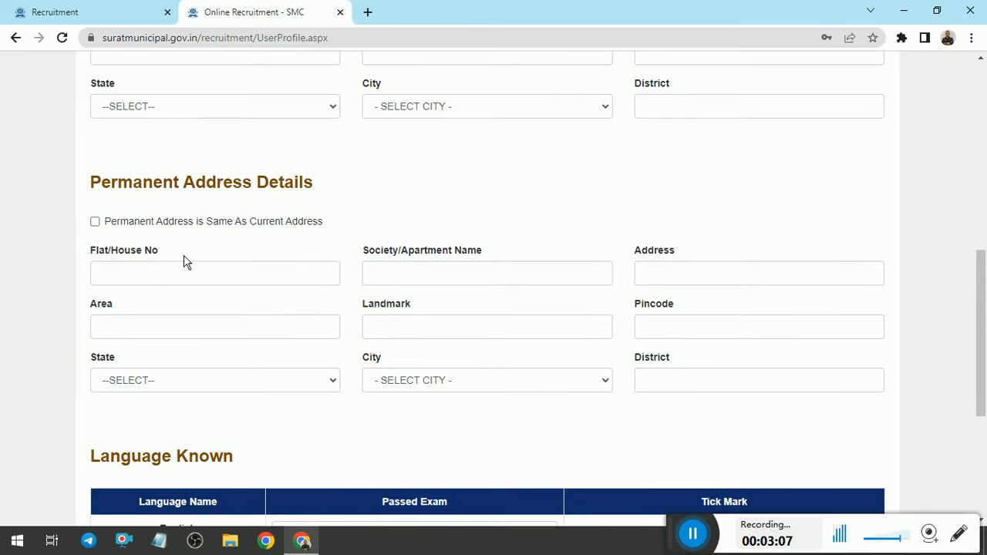
{"action": "scroll", "coordinate": [976, 332], "scroll_direction": "down", "scroll_amount": 3}
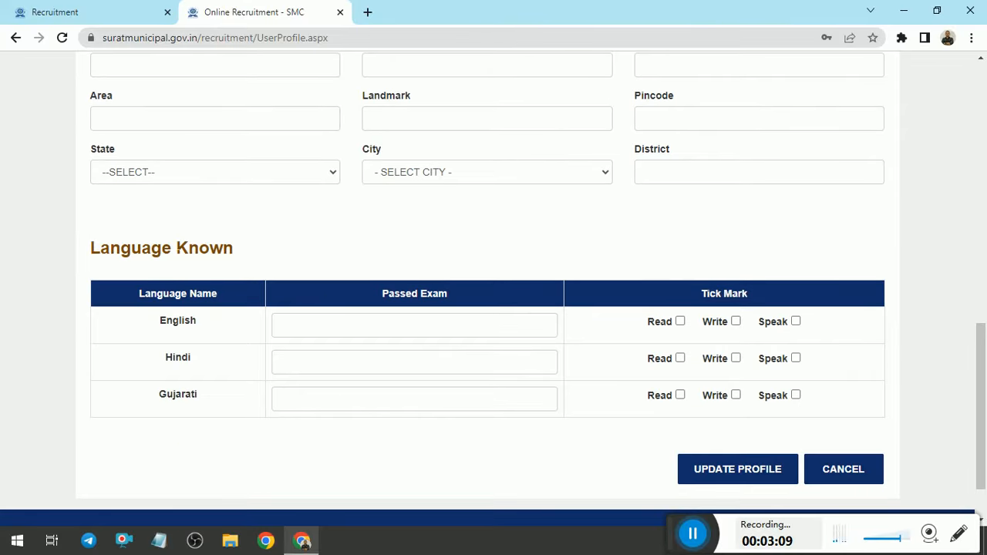
{"action": "scroll", "coordinate": [974, 350], "scroll_direction": "down", "scroll_amount": 2}
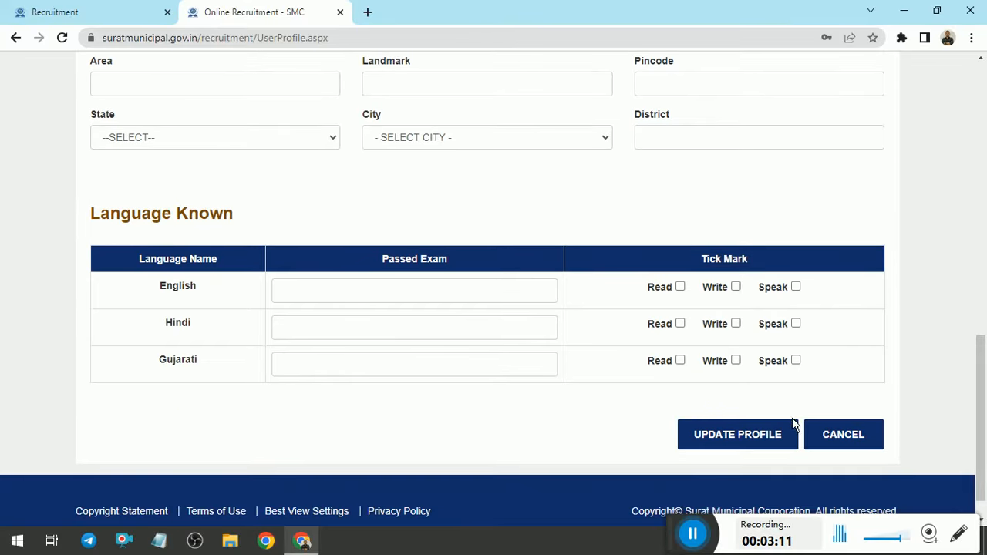
{"action": "left_click", "coordinate": [758, 439]}
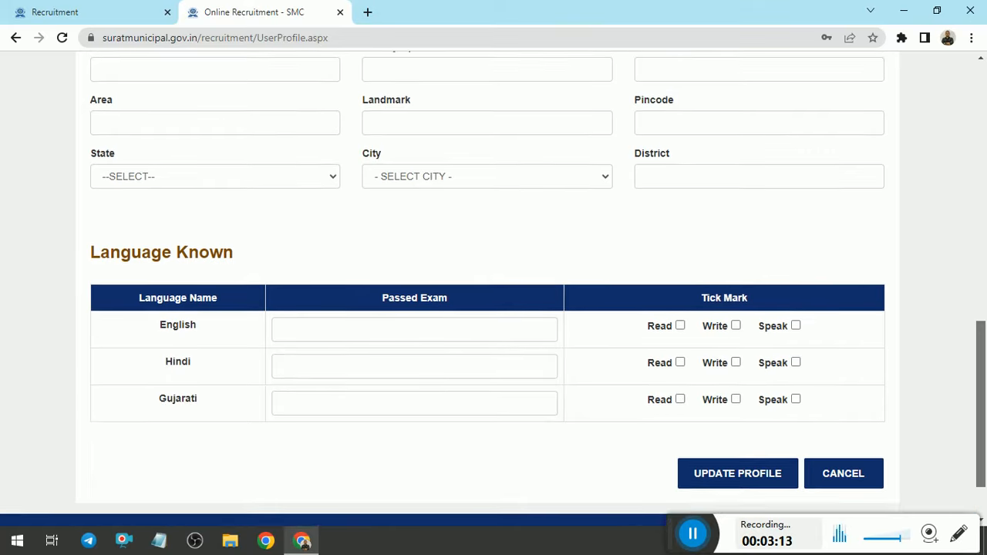
{"action": "left_click_drag", "start_coordinate": [981, 176], "coordinate": [981, 235]}
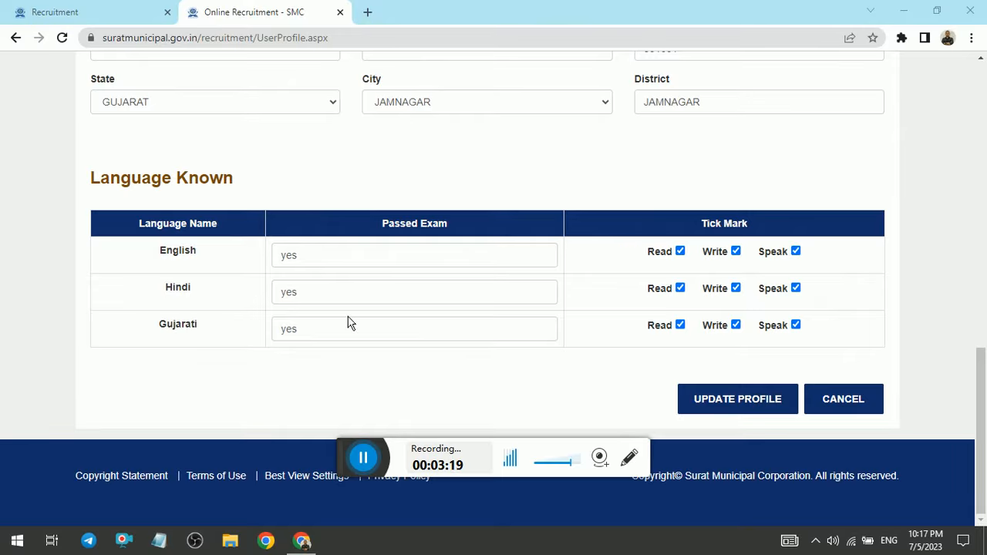
Step: Update the user profile with the completed details and review the saved address and language entries
{"action": "left_click", "coordinate": [982, 413]}
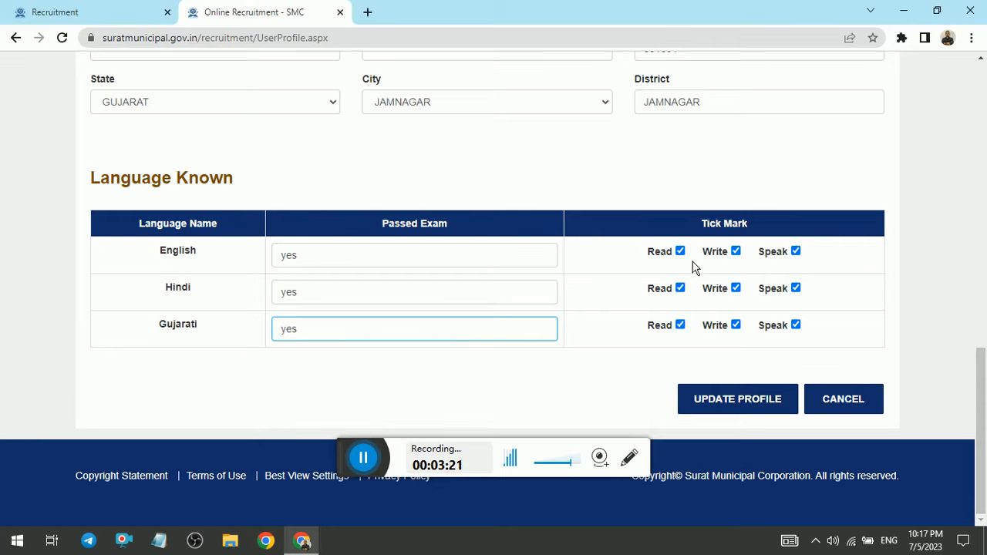
{"action": "left_click", "coordinate": [747, 401]}
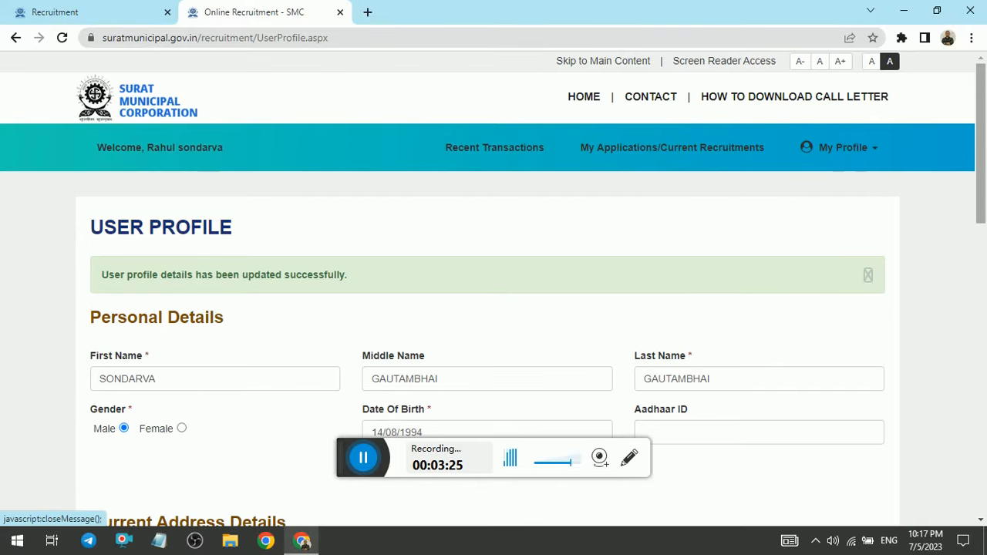
{"action": "scroll", "coordinate": [494, 289], "scroll_direction": "down", "scroll_amount": 10}
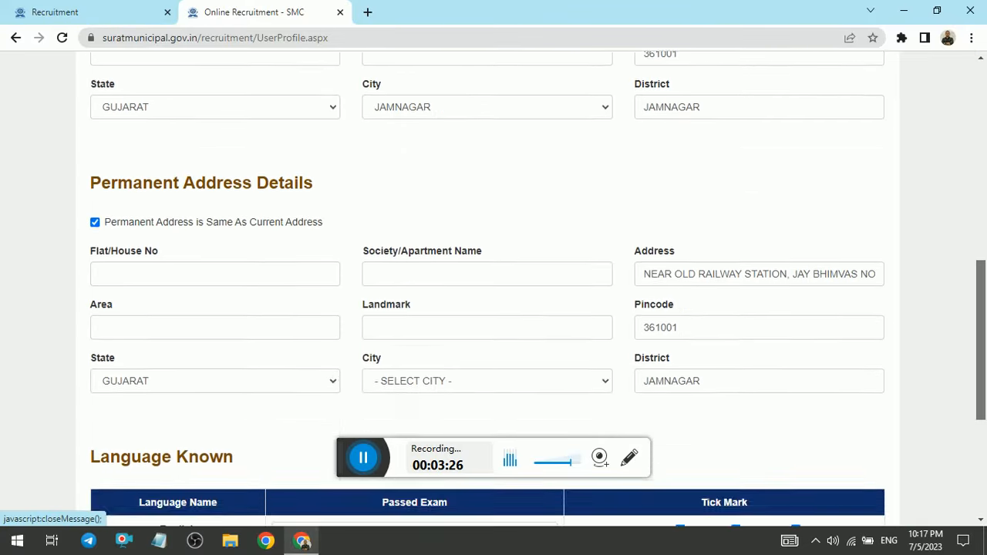
{"action": "scroll", "coordinate": [494, 288], "scroll_direction": "down", "scroll_amount": 2}
{"action": "scroll", "coordinate": [494, 288], "scroll_direction": "up", "scroll_amount": 12}
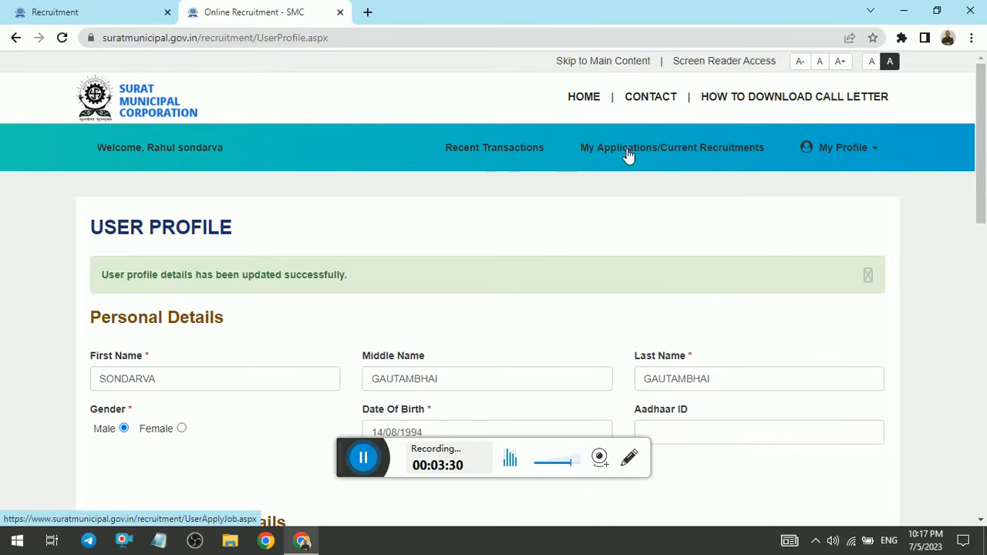
Step: Go to My Applications/Current Recruitments and open the application form for Maintenance Assistant (Electrical)
{"action": "left_click", "coordinate": [690, 154]}
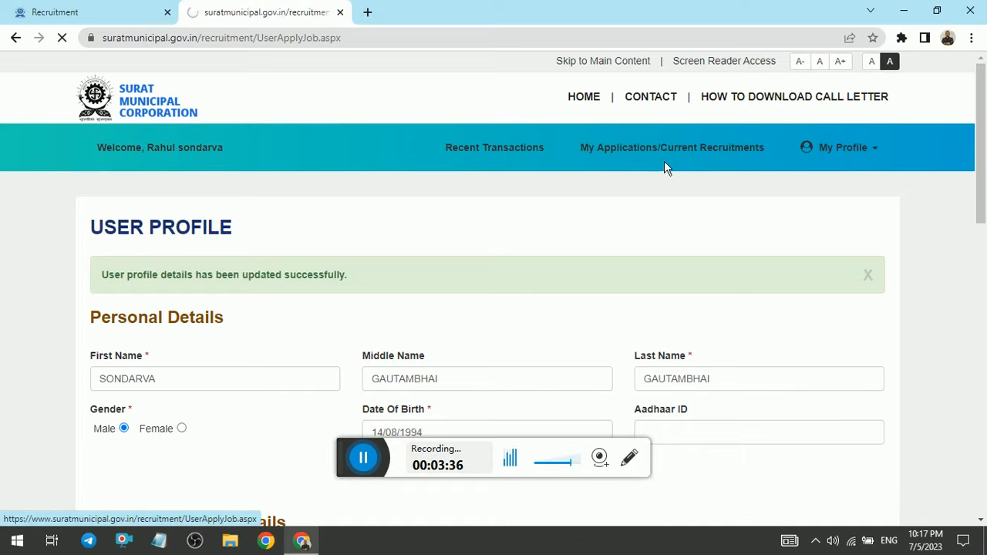
{"action": "scroll", "coordinate": [614, 169], "scroll_direction": "down", "scroll_amount": 3}
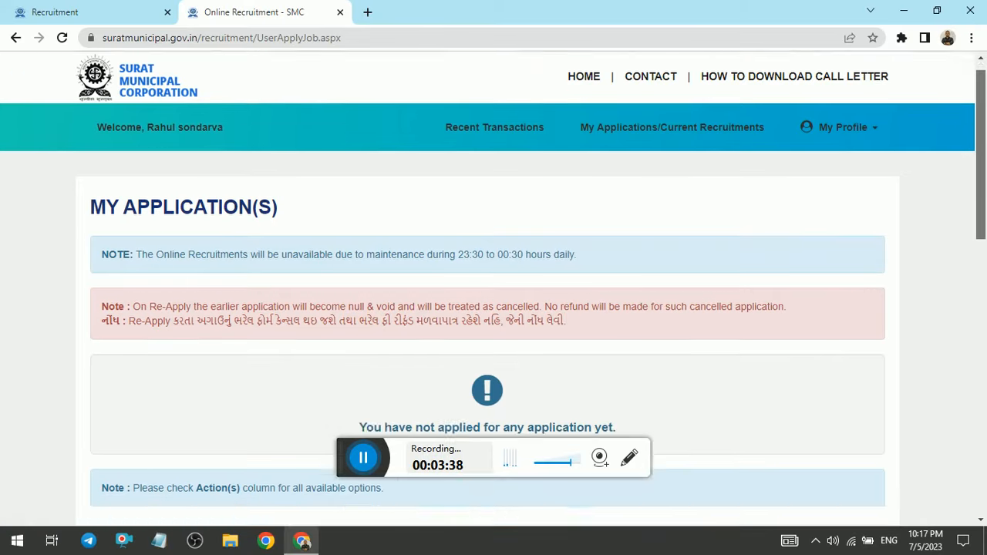
{"action": "scroll", "coordinate": [939, 352], "scroll_direction": "down", "scroll_amount": 6}
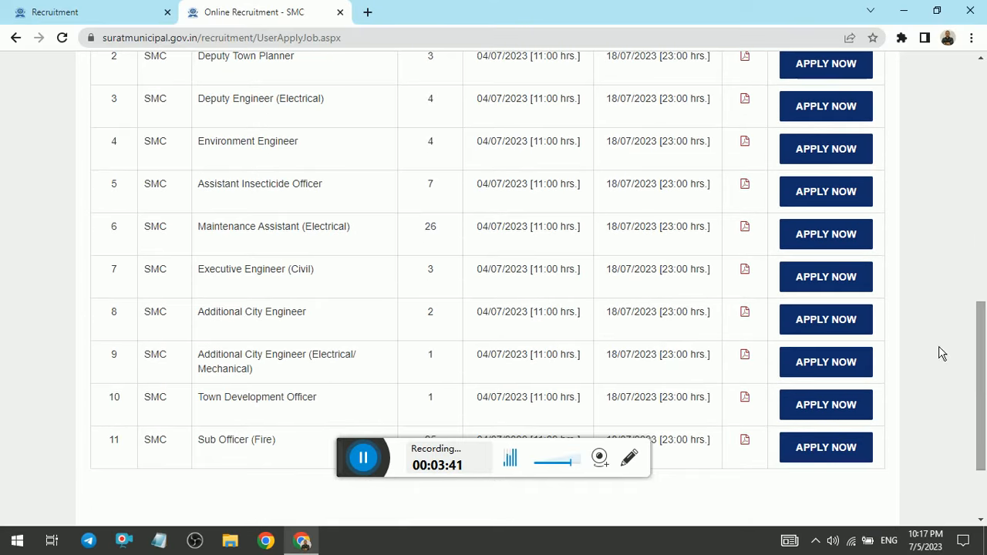
{"action": "left_click", "coordinate": [820, 239]}
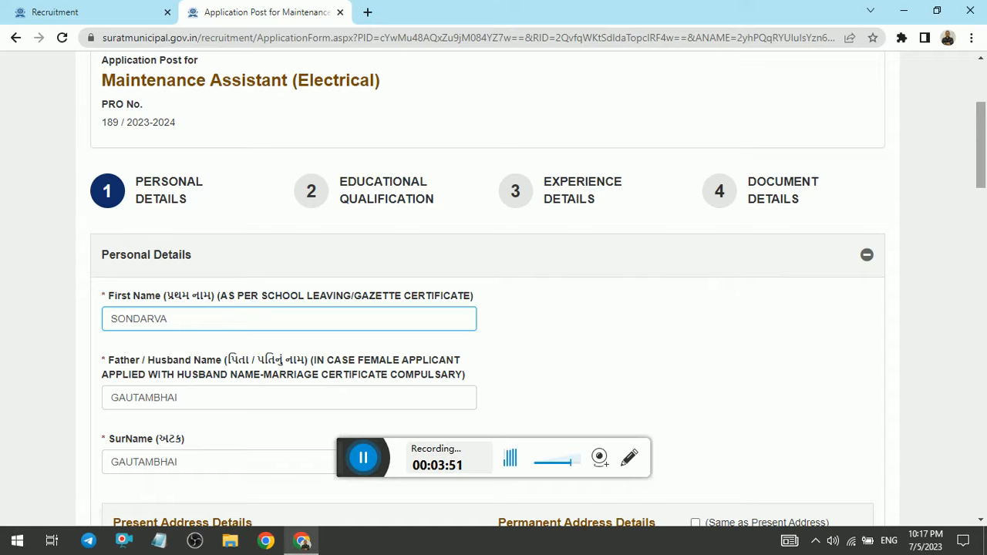
Step: Mark the permanent address as the same as the present address in the application's personal details
{"action": "scroll", "coordinate": [494, 285], "scroll_direction": "down", "scroll_amount": 9}
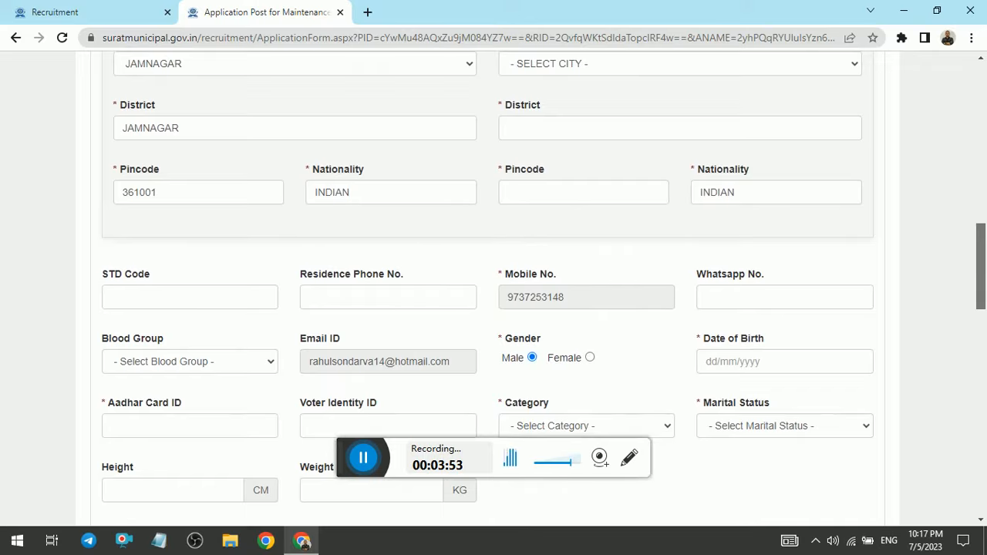
{"action": "scroll", "coordinate": [667, 193], "scroll_direction": "up", "scroll_amount": 3}
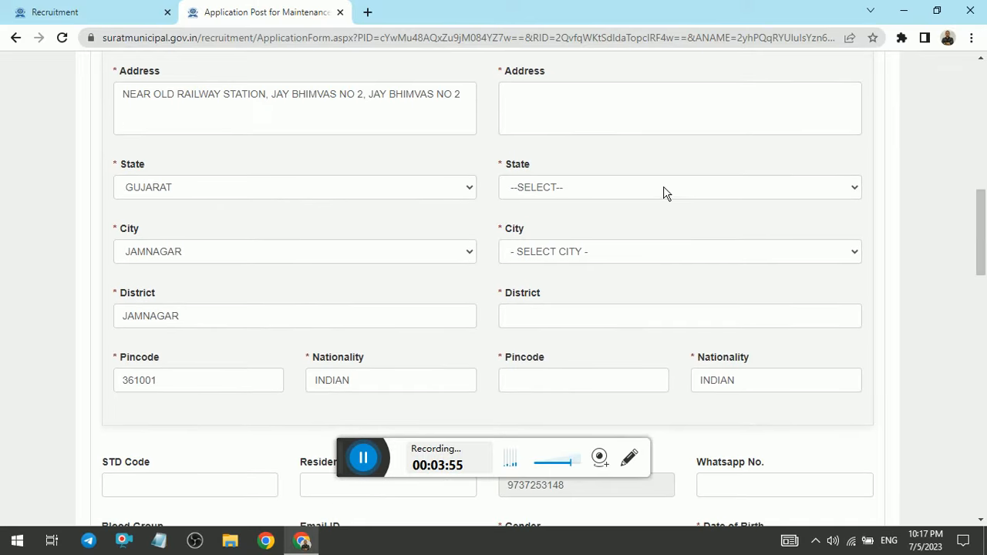
{"action": "scroll", "coordinate": [666, 192], "scroll_direction": "up", "scroll_amount": 1}
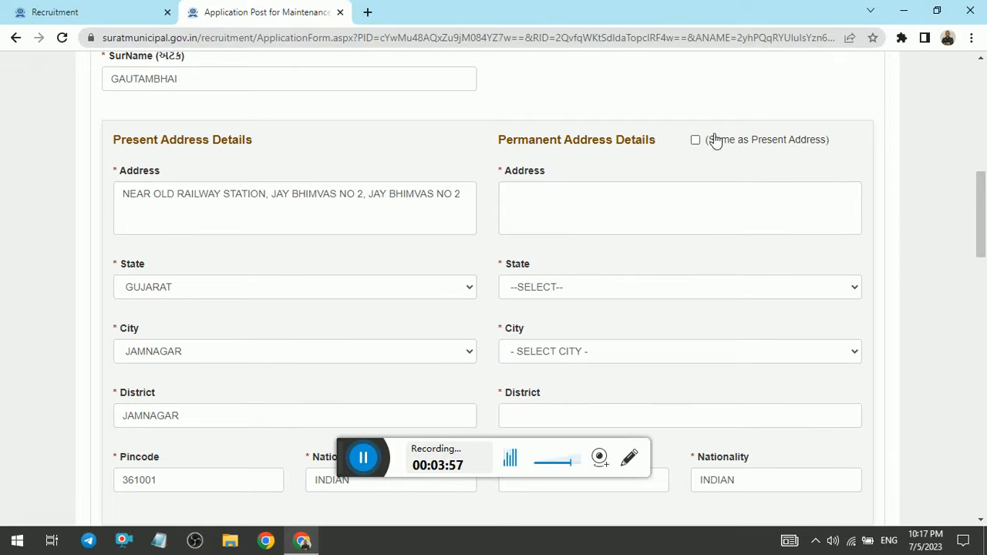
{"action": "left_click", "coordinate": [696, 140]}
Step: Set the applicant's blood group to AB+ in the personal details
{"action": "scroll", "coordinate": [957, 218], "scroll_direction": "down", "scroll_amount": 2}
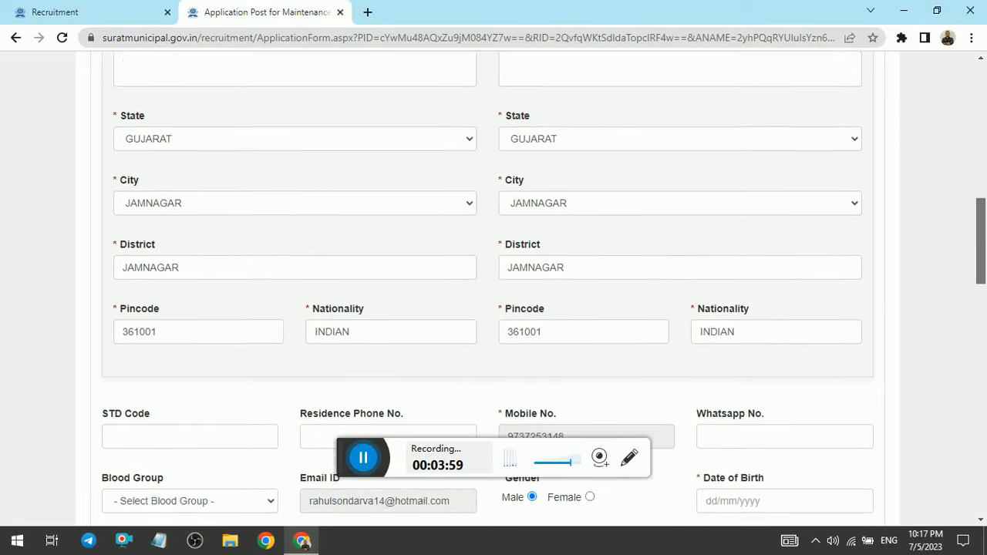
{"action": "scroll", "coordinate": [494, 293], "scroll_direction": "down", "scroll_amount": 6}
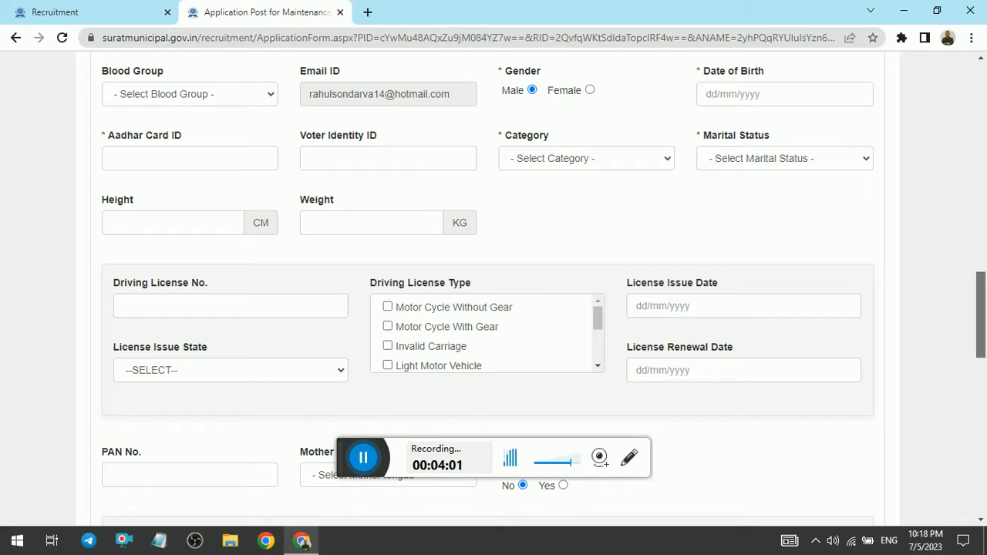
{"action": "scroll", "coordinate": [302, 125], "scroll_direction": "up", "scroll_amount": 1}
{"action": "left_click", "coordinate": [248, 120]}
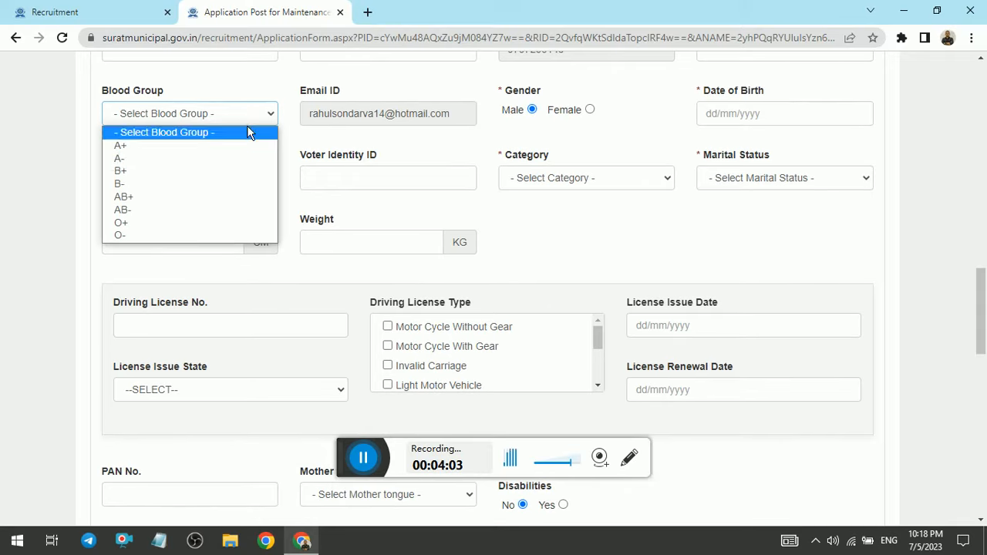
{"action": "left_click", "coordinate": [175, 200]}
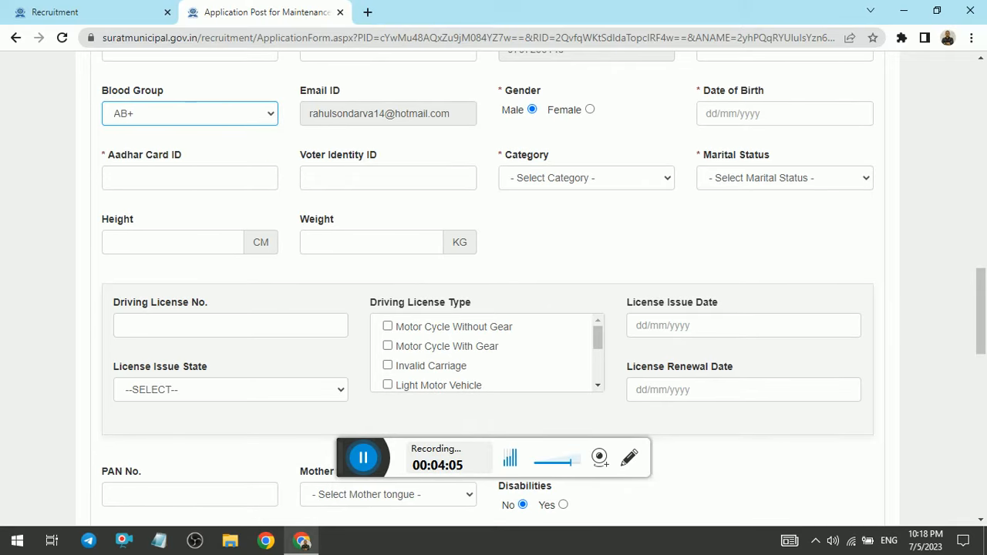
{"action": "scroll", "coordinate": [813, 181], "scroll_direction": "up", "scroll_amount": 1}
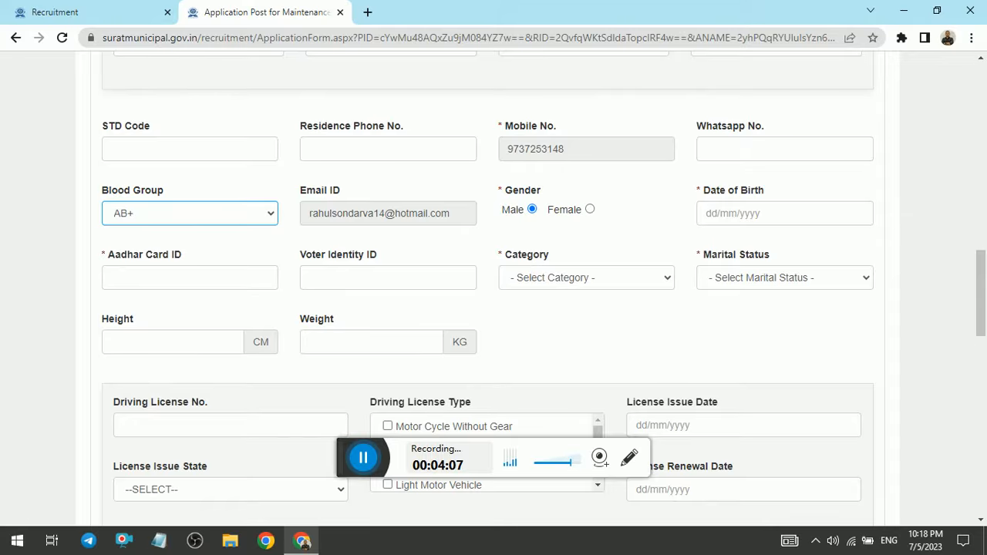
Step: Check the date of birth field and category options, and set the marital status to Unmarried
{"action": "scroll", "coordinate": [727, 61], "scroll_direction": "down", "scroll_amount": 1}
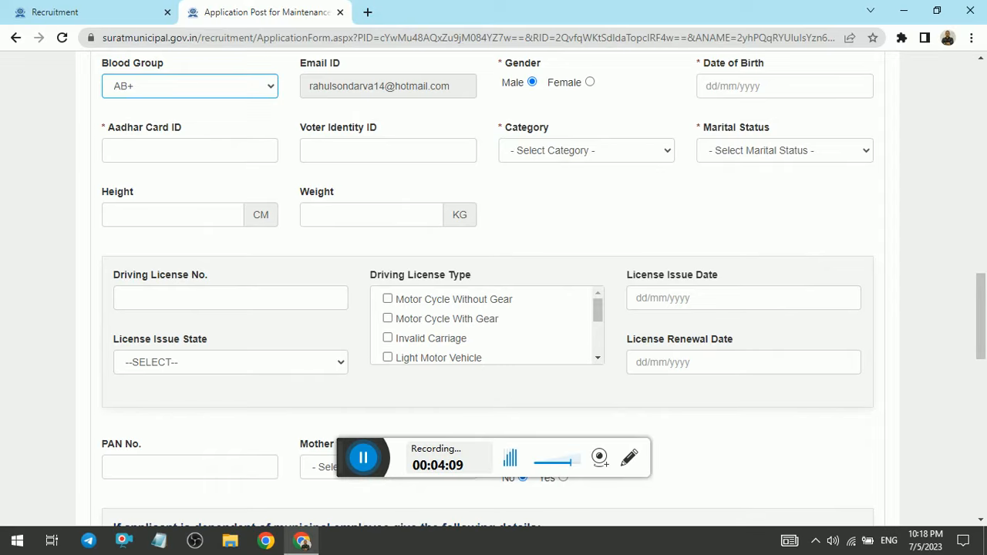
{"action": "left_click", "coordinate": [713, 85]}
{"action": "left_click", "coordinate": [585, 151]}
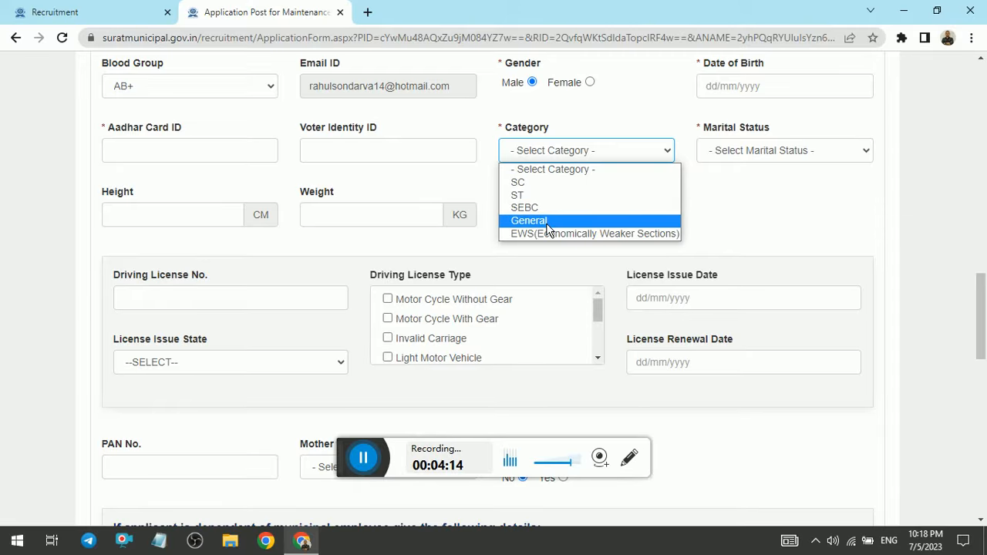
{"action": "left_click", "coordinate": [754, 154]}
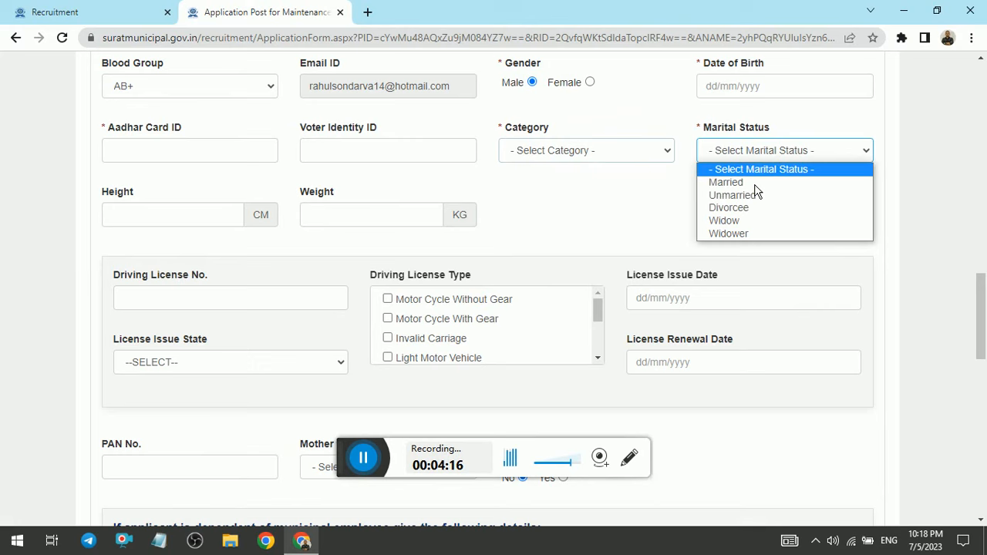
{"action": "left_click", "coordinate": [745, 197]}
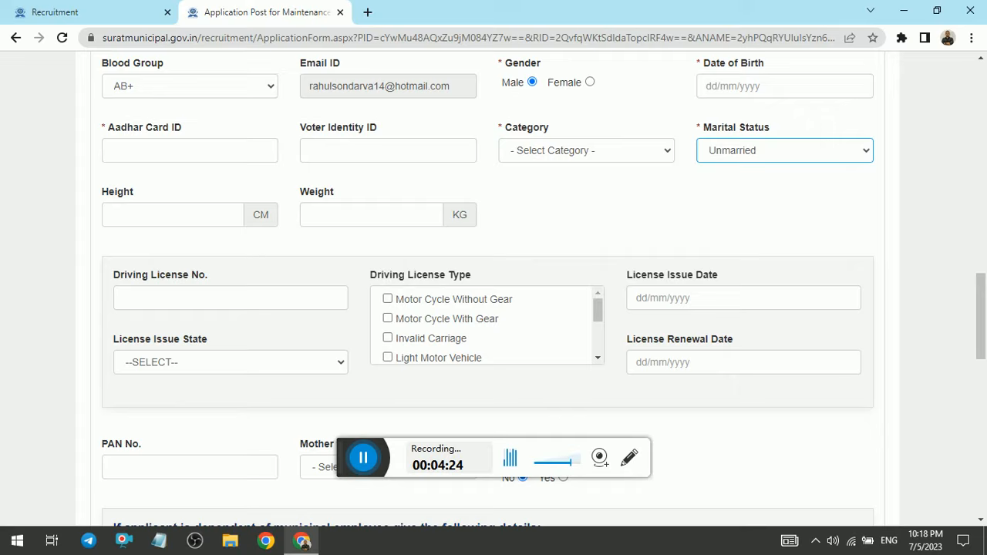
Step: Look through the driving license types and set the mother tongue to Gujarati
{"action": "left_click_drag", "start_coordinate": [597, 310], "coordinate": [605, 357]}
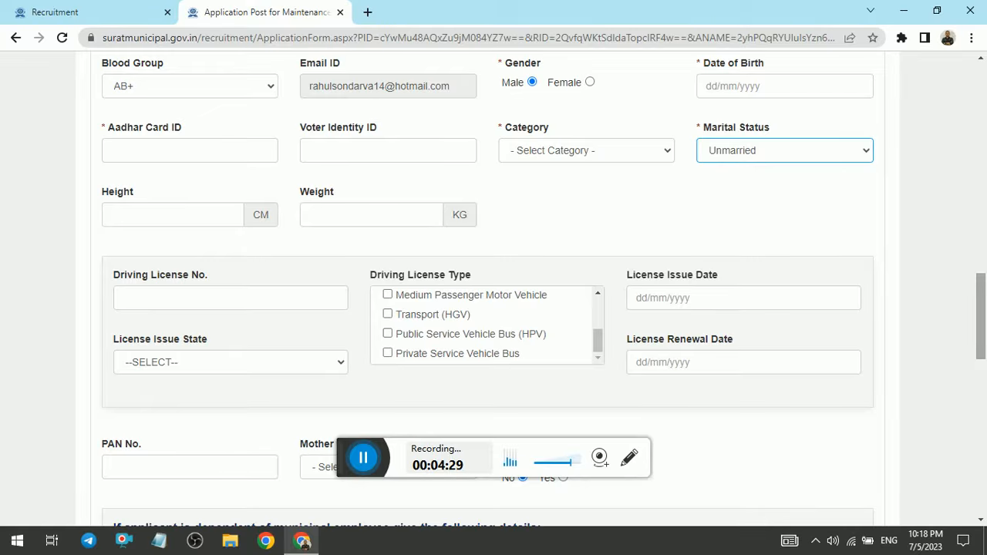
{"action": "scroll", "coordinate": [184, 110], "scroll_direction": "down", "scroll_amount": 4}
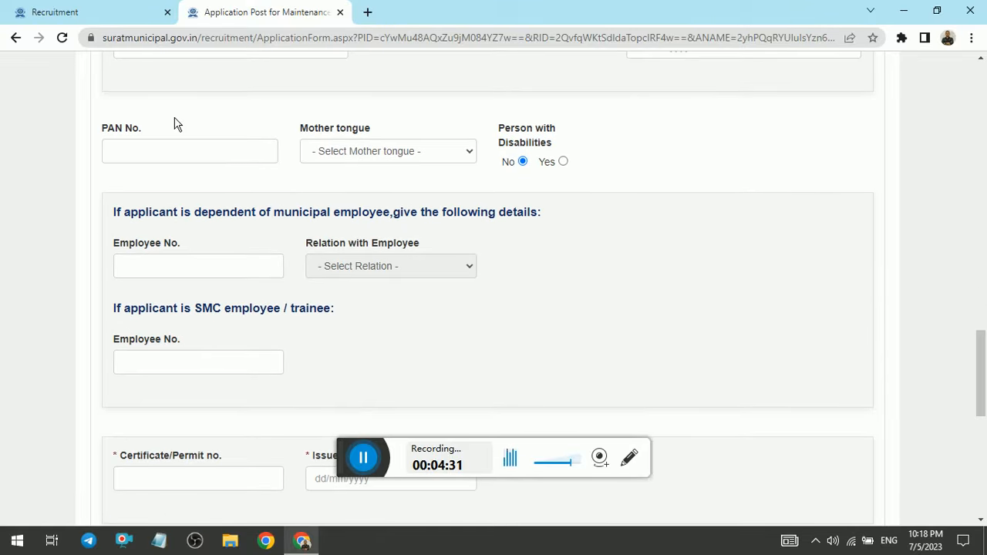
{"action": "left_click", "coordinate": [451, 159]}
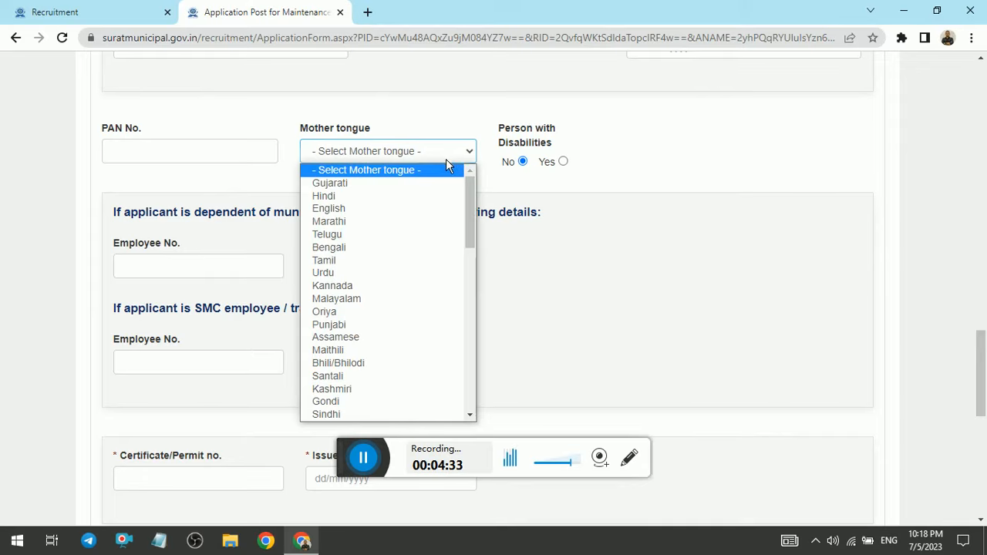
{"action": "left_click", "coordinate": [402, 185]}
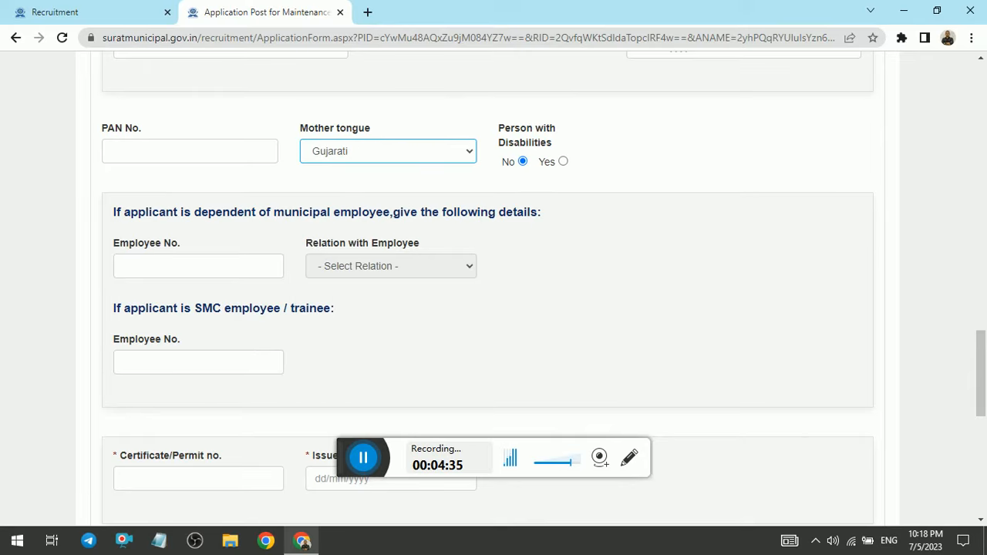
Step: Examine the municipal employee, certificate/permit and known languages sections down to the end of the personal details
{"action": "scroll", "coordinate": [493, 286], "scroll_direction": "up", "scroll_amount": 2}
{"action": "scroll", "coordinate": [493, 285], "scroll_direction": "down", "scroll_amount": 3}
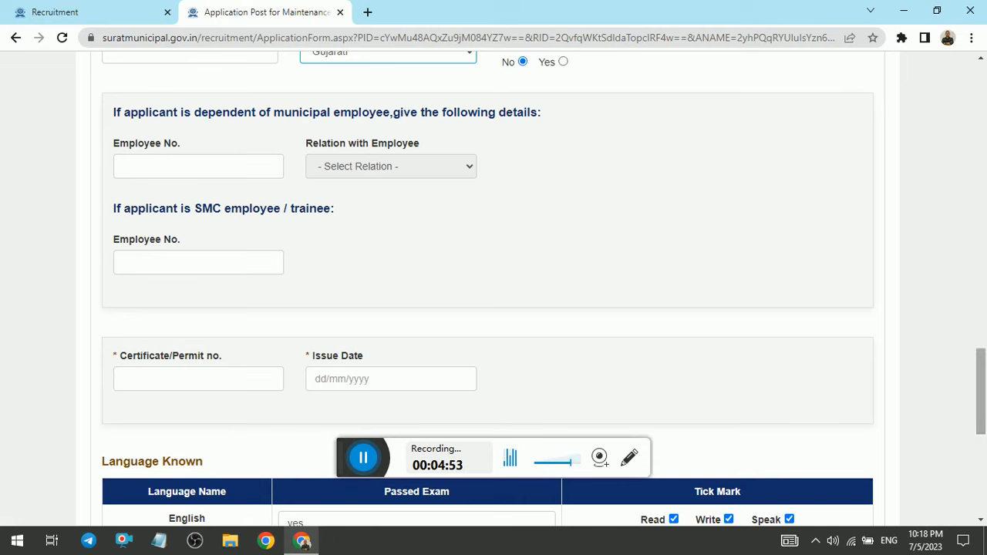
{"action": "scroll", "coordinate": [494, 289], "scroll_direction": "down", "scroll_amount": 2}
{"action": "scroll", "coordinate": [855, 375], "scroll_direction": "down", "scroll_amount": 1}
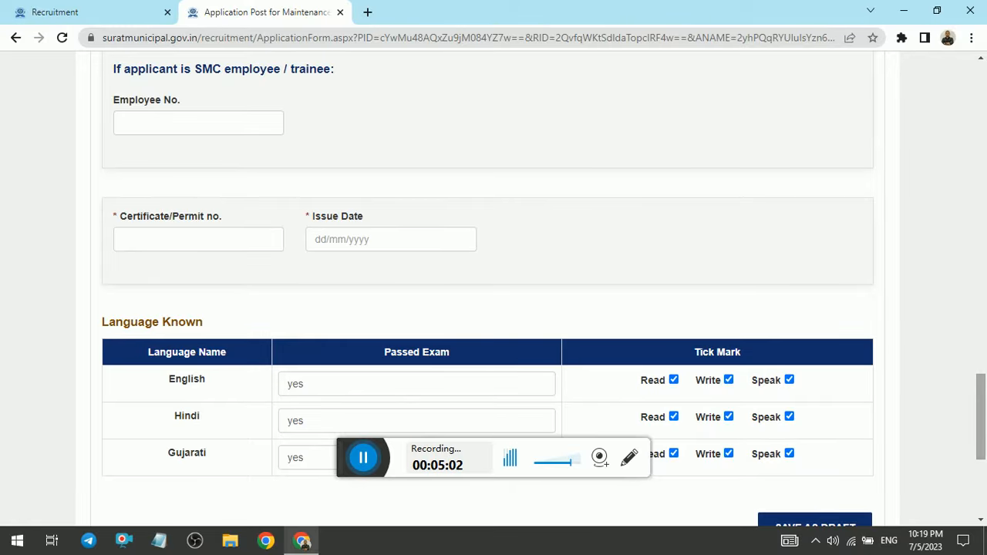
{"action": "scroll", "coordinate": [921, 353], "scroll_direction": "down", "scroll_amount": 5}
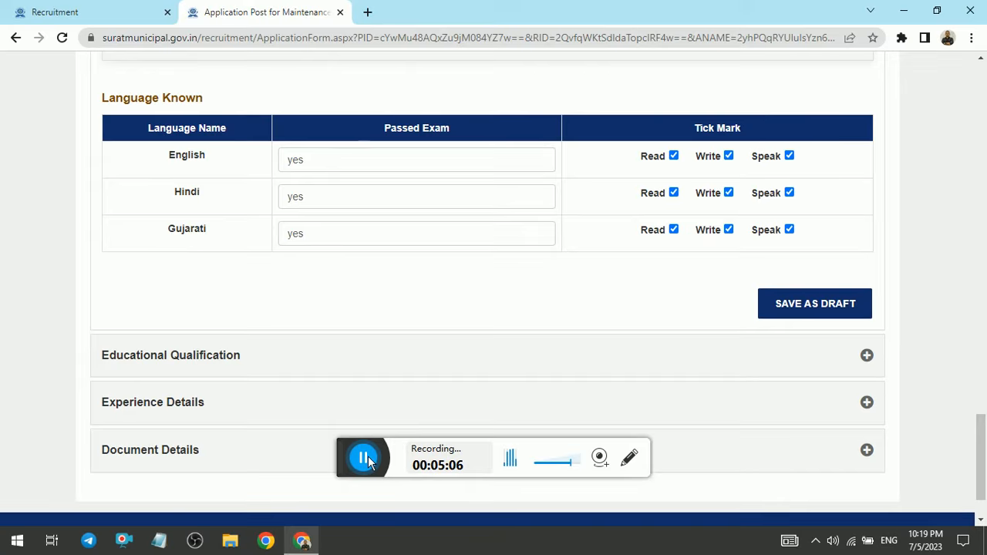
{"action": "left_click", "coordinate": [368, 460]}
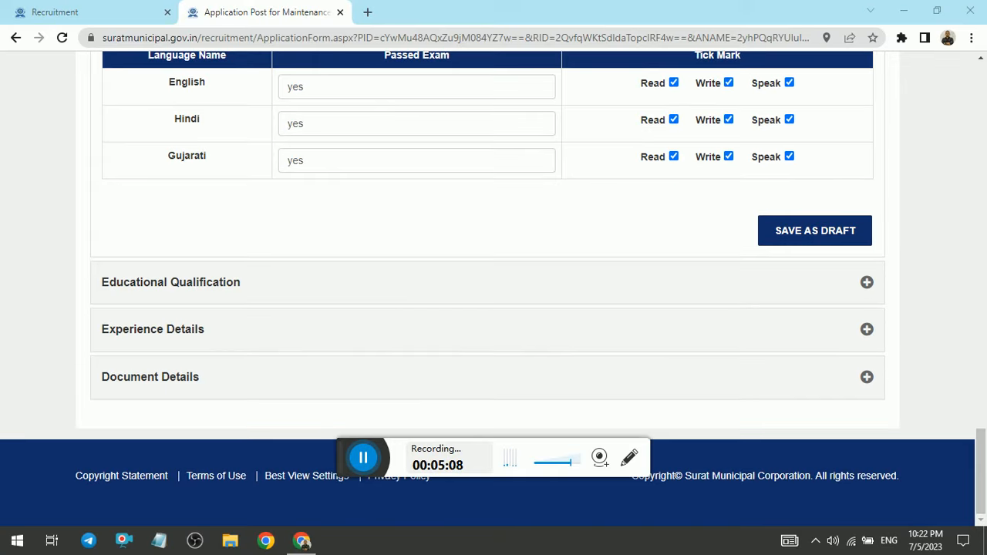
Step: Try to save the personal details as a draft and fill in the missing date of birth
{"action": "left_click", "coordinate": [793, 234]}
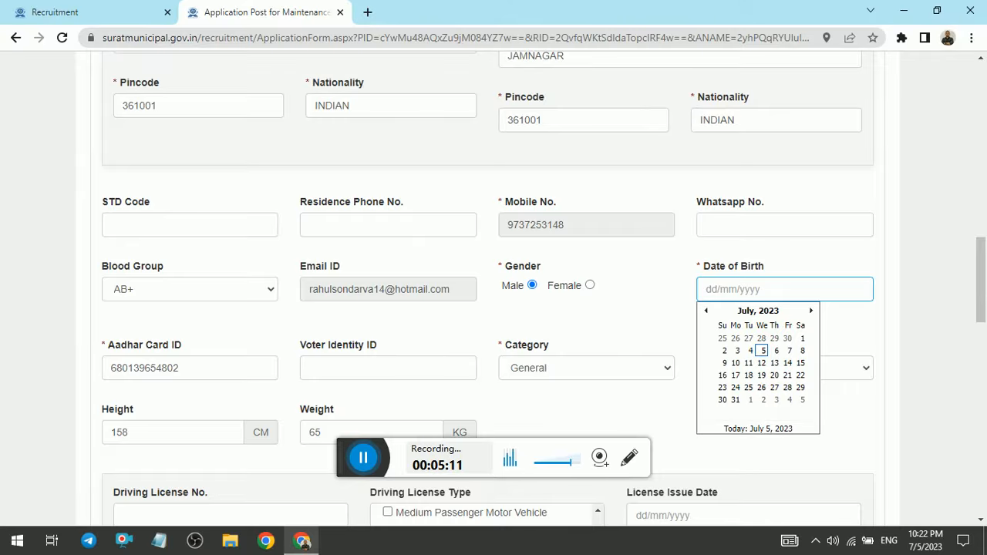
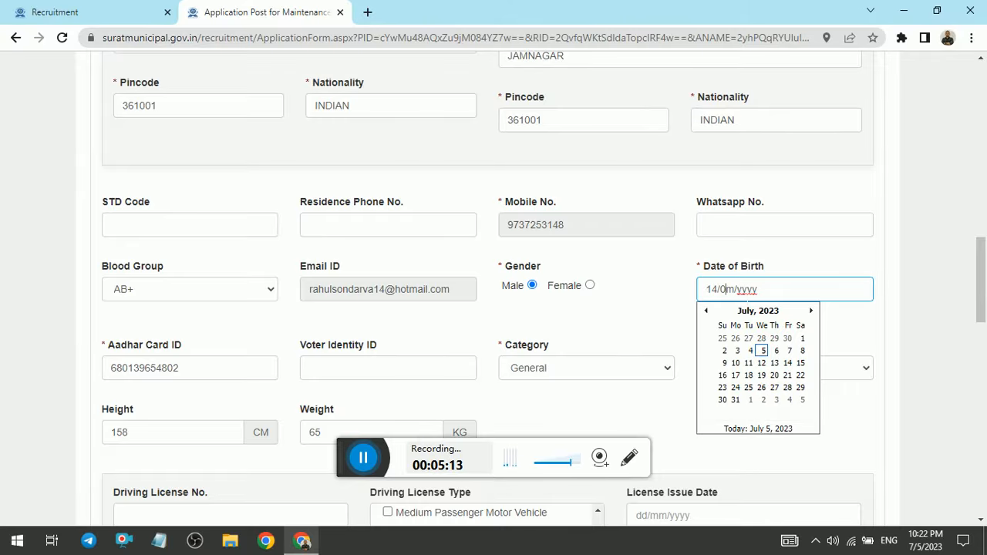
Step: Select the permanent address city so that it matches the city of the present address
{"action": "left_click_drag", "start_coordinate": [981, 280], "coordinate": [982, 224]}
{"action": "left_click", "coordinate": [721, 290]}
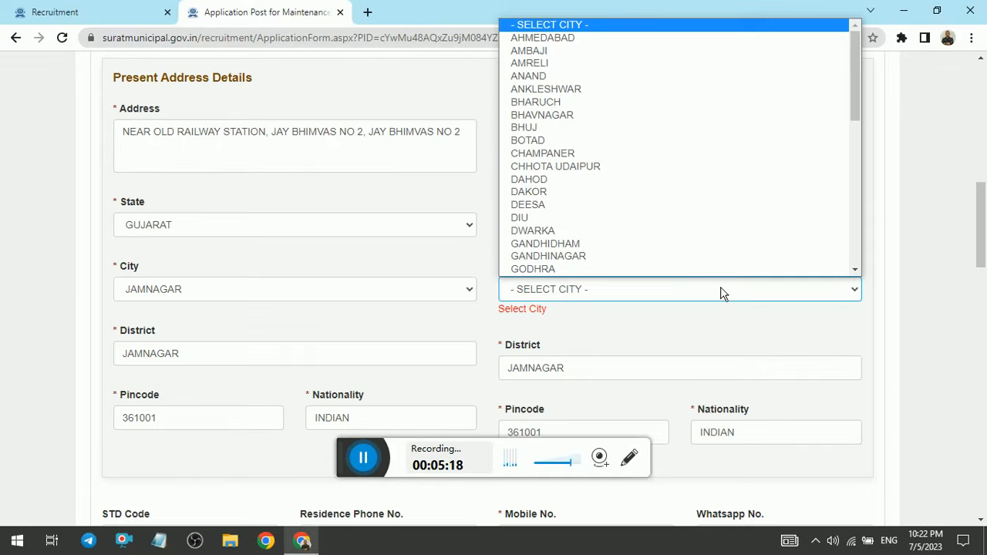
{"action": "key", "text": "j"}
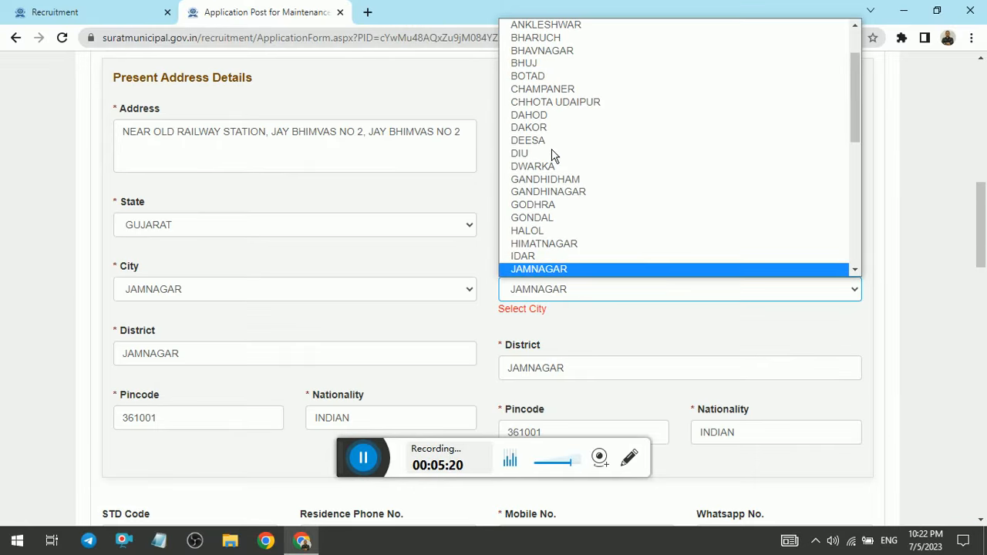
{"action": "left_click", "coordinate": [532, 268]}
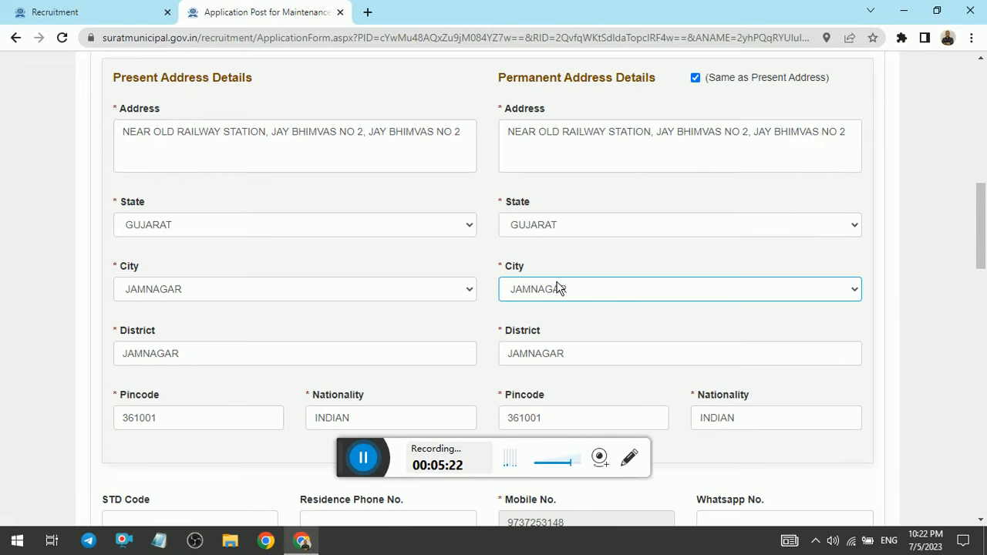
Step: Save the completed personal details as a draft and acknowledge the update message
{"action": "left_click_drag", "start_coordinate": [982, 227], "coordinate": [982, 474]}
{"action": "left_click", "coordinate": [838, 242]}
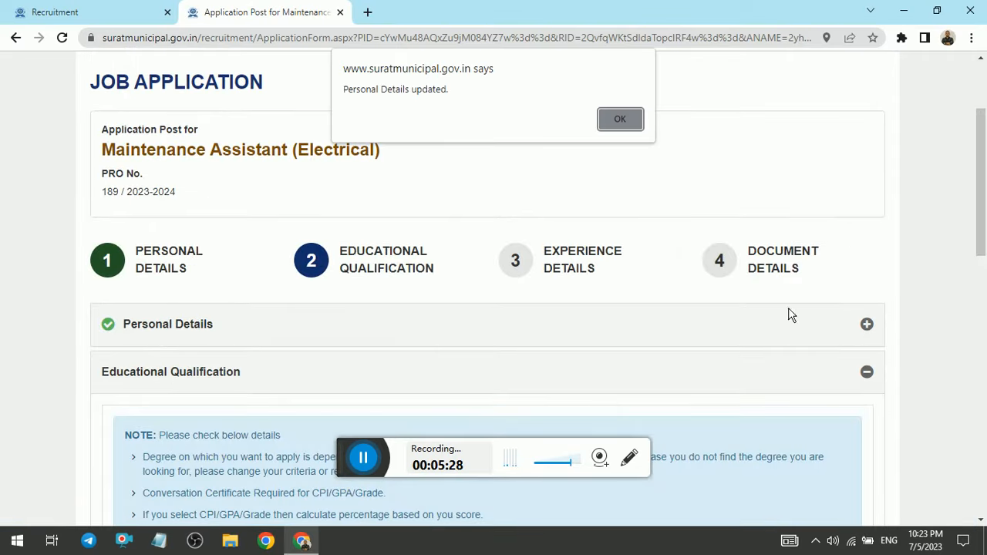
{"action": "left_click", "coordinate": [632, 124]}
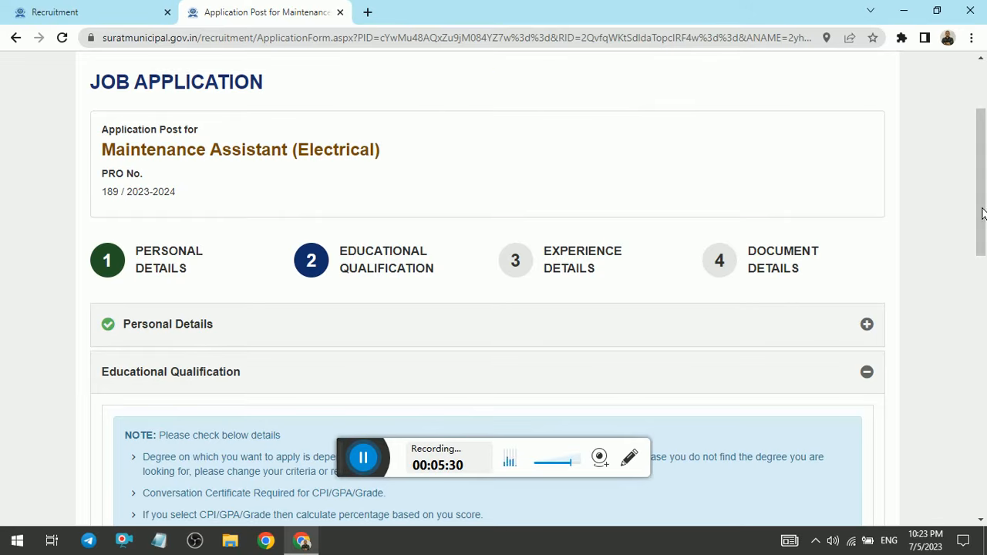
Step: Choose Diploma Electrical Engineer as the degree to apply with and Diploma in Engineering as the examination passed
{"action": "scroll", "coordinate": [633, 123], "scroll_direction": "down", "scroll_amount": 2}
{"action": "scroll", "coordinate": [152, 146], "scroll_direction": "down", "scroll_amount": 5}
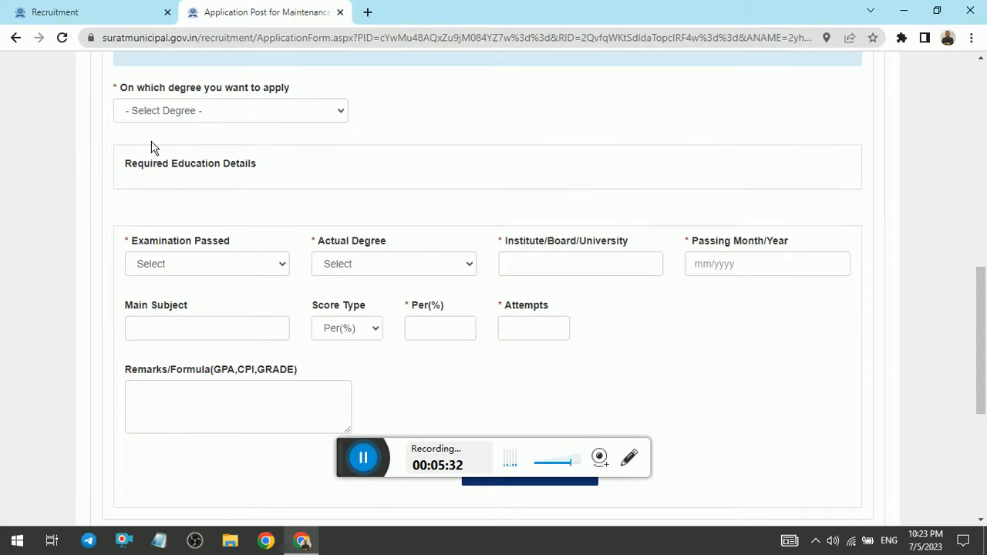
{"action": "left_click", "coordinate": [212, 117]}
{"action": "left_click", "coordinate": [199, 145]}
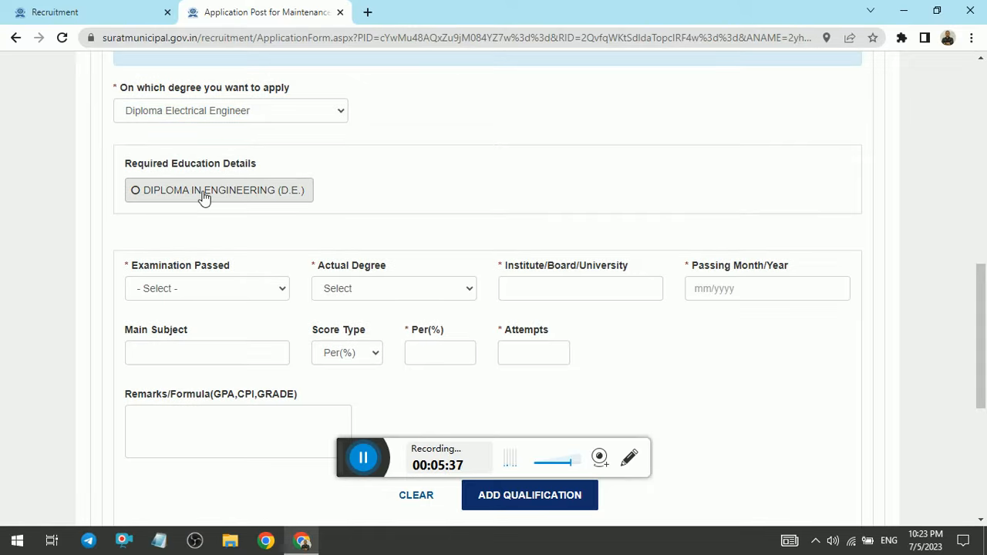
{"action": "left_click", "coordinate": [205, 196]}
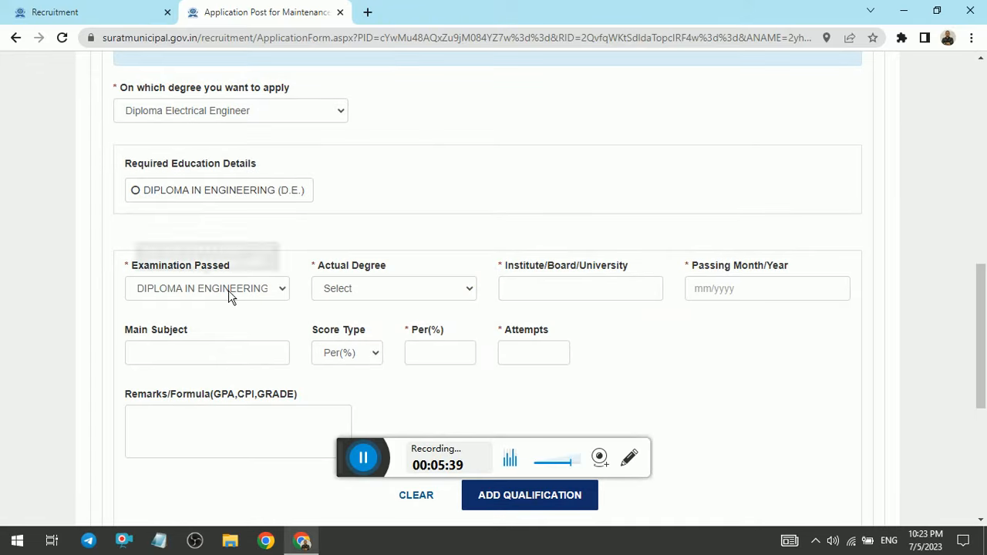
Step: Set the actual degree to Electrical Engineering and enter GTU as the institute/board/university
{"action": "left_click", "coordinate": [388, 292]}
{"action": "left_click", "coordinate": [388, 321]}
{"action": "left_click", "coordinate": [508, 288]}
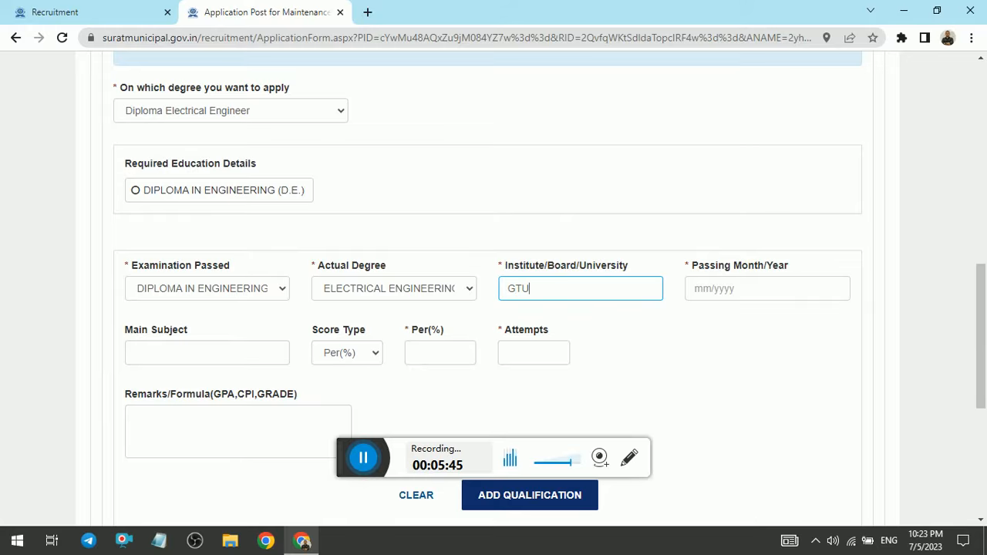
Step: Set the passing month/year of the diploma qualification to 07/2013
{"action": "key", "text": "Tab"}
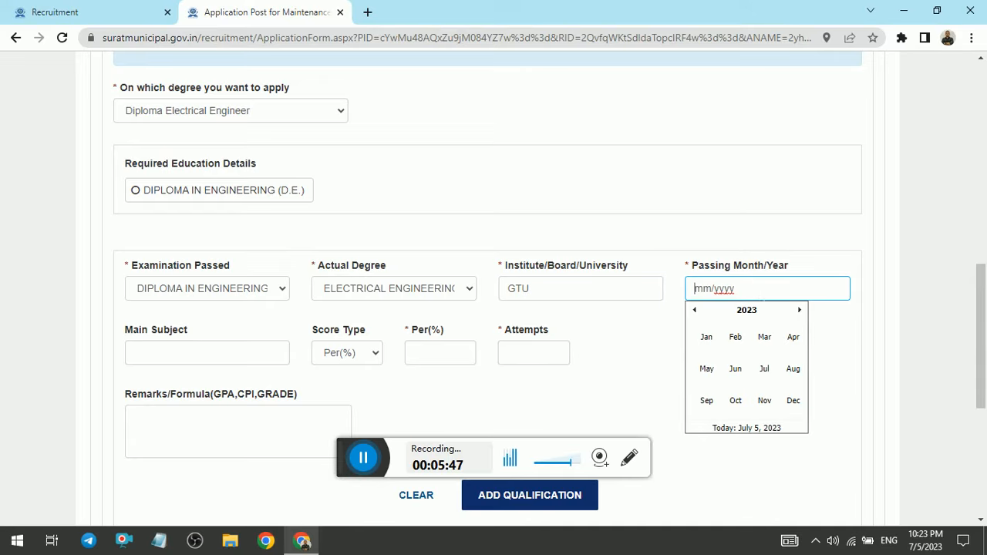
{"action": "left_click", "coordinate": [762, 370]}
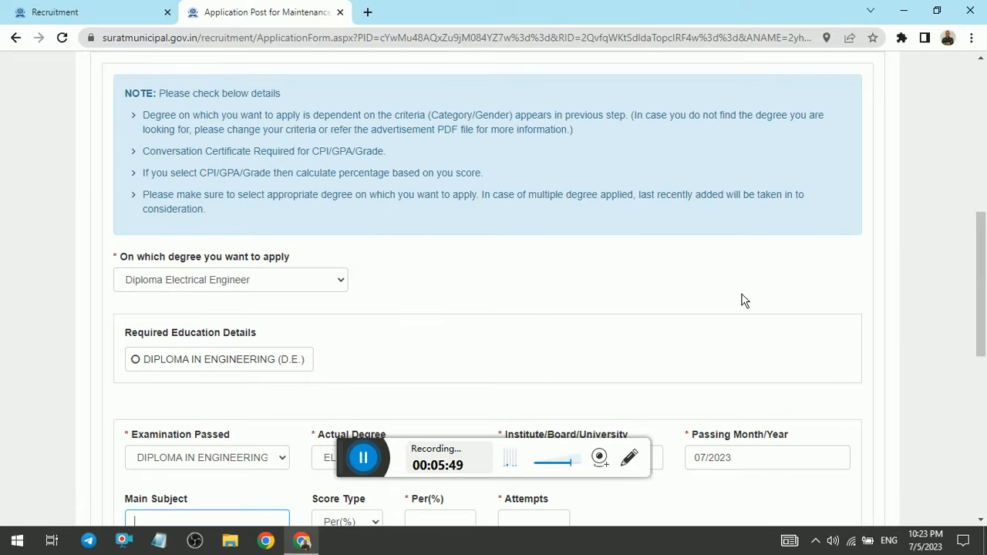
{"action": "scroll", "coordinate": [741, 301], "scroll_direction": "down", "scroll_amount": 3}
{"action": "left_click", "coordinate": [760, 245]}
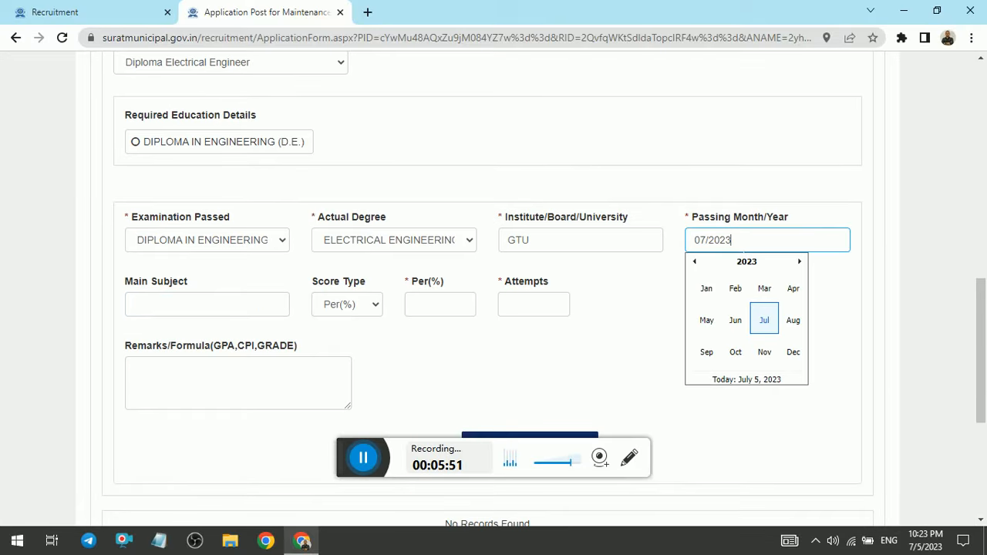
{"action": "left_click", "coordinate": [747, 262]}
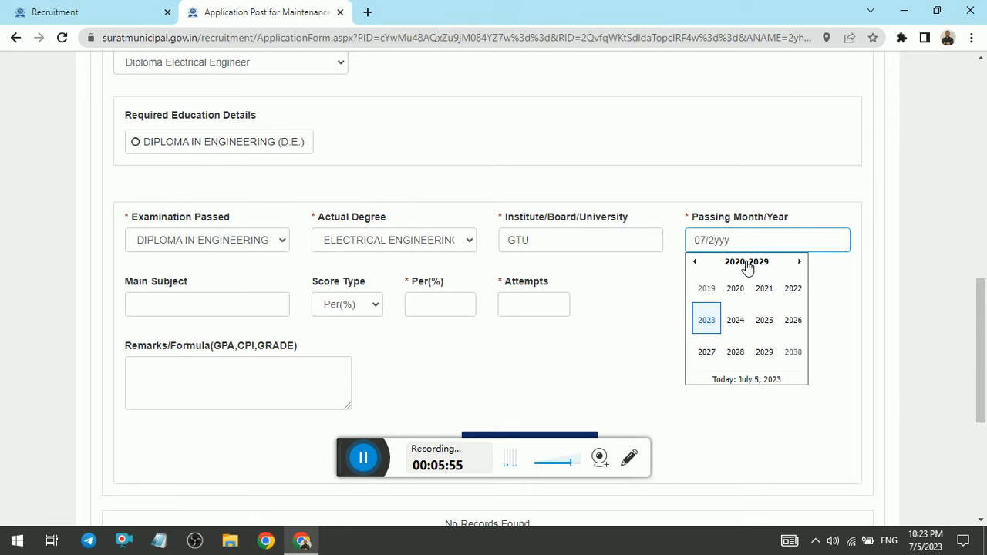
{"action": "left_click", "coordinate": [598, 296]}
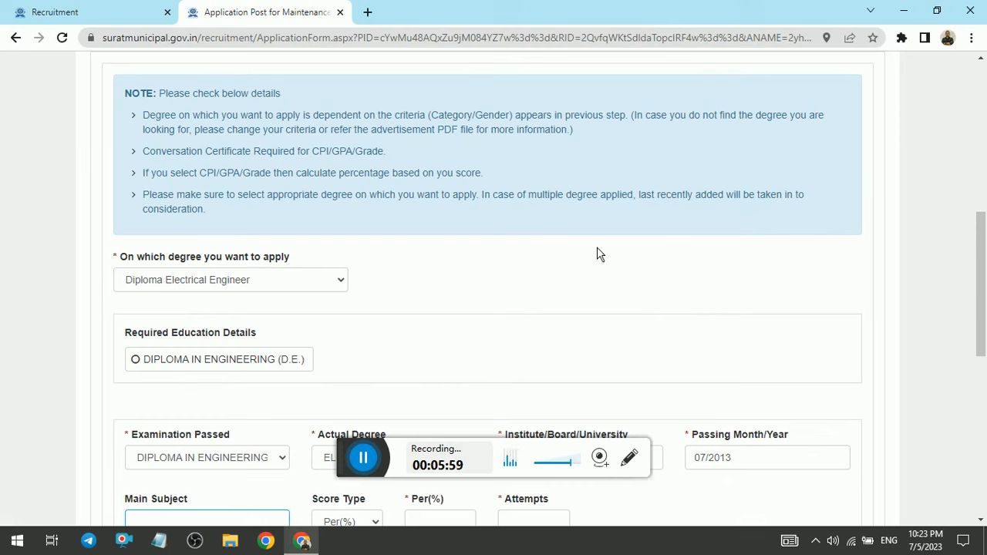
Step: Enter ELECTRICAL as the main subject and choose Per(%) as the score type
{"action": "scroll", "coordinate": [407, 287], "scroll_direction": "down", "scroll_amount": 4}
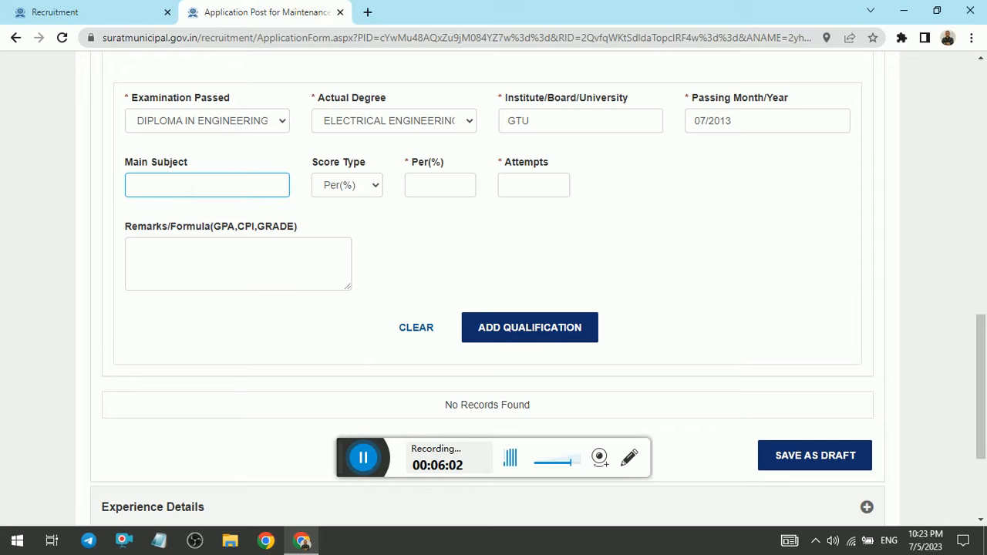
{"action": "type", "text": "ELECTRICAL"}
{"action": "left_click", "coordinate": [364, 193]}
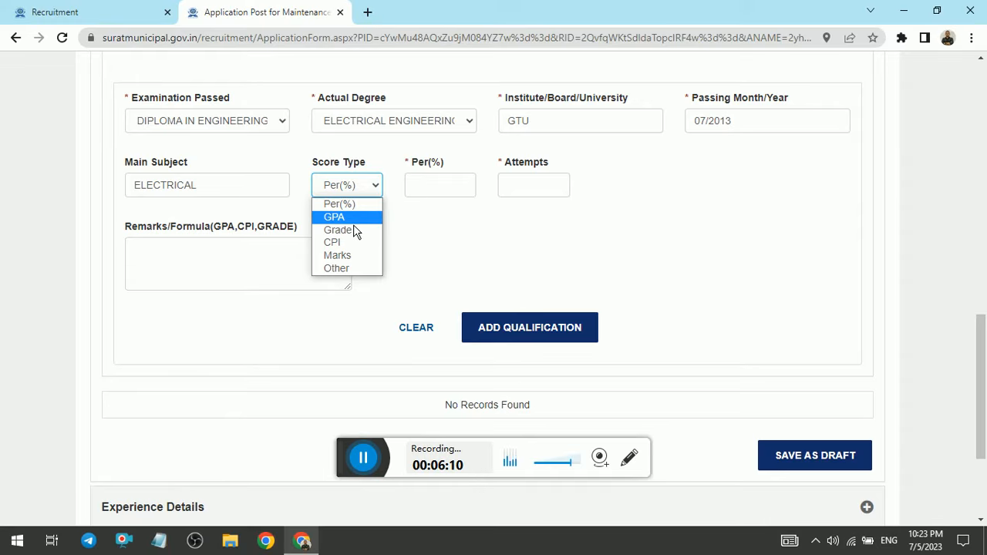
{"action": "left_click", "coordinate": [354, 223]}
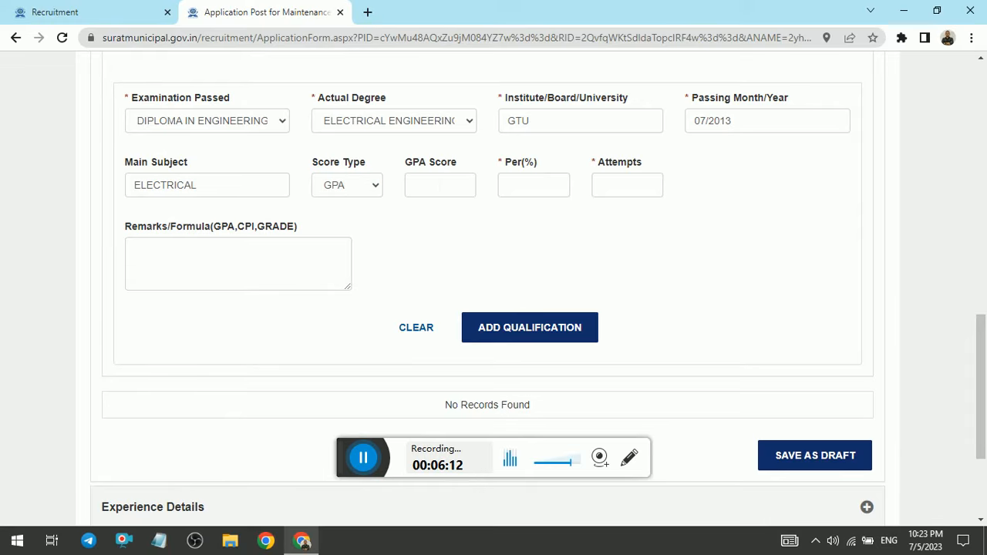
{"action": "left_click", "coordinate": [361, 193]}
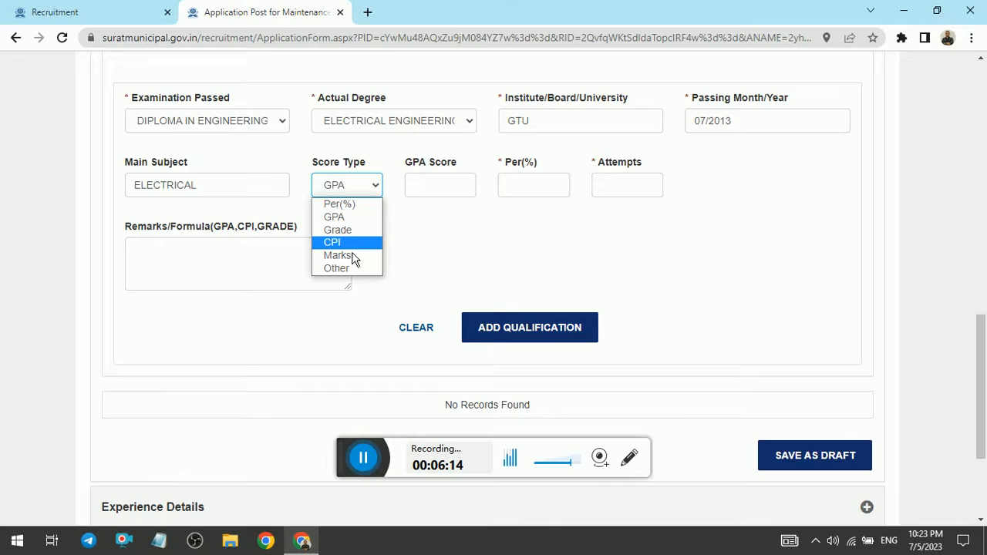
{"action": "left_click", "coordinate": [363, 203]}
Step: Enter 73 as the percentage and 1 as the number of attempts, and add the qualification
{"action": "left_click", "coordinate": [440, 185]}
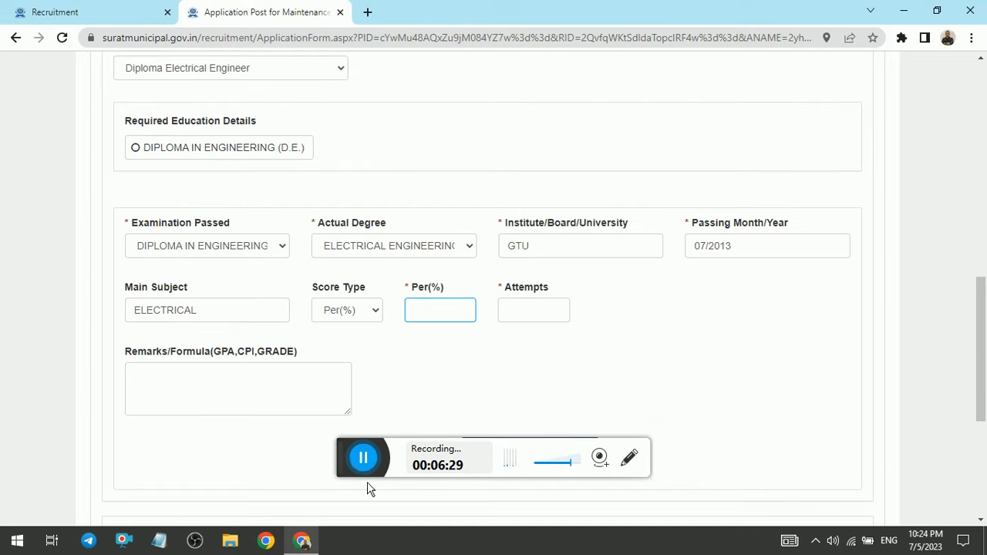
{"action": "left_click", "coordinate": [359, 462]}
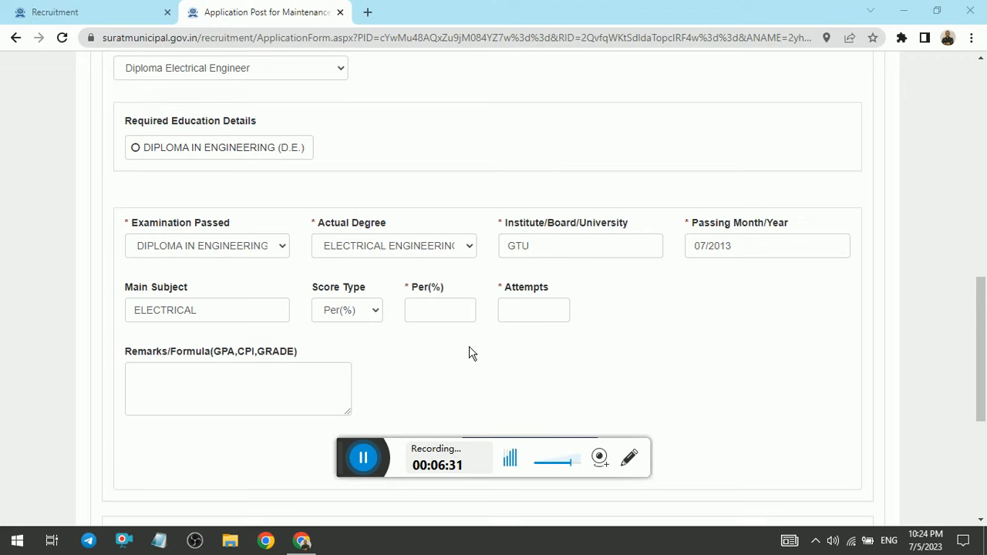
{"action": "left_click", "coordinate": [302, 541]}
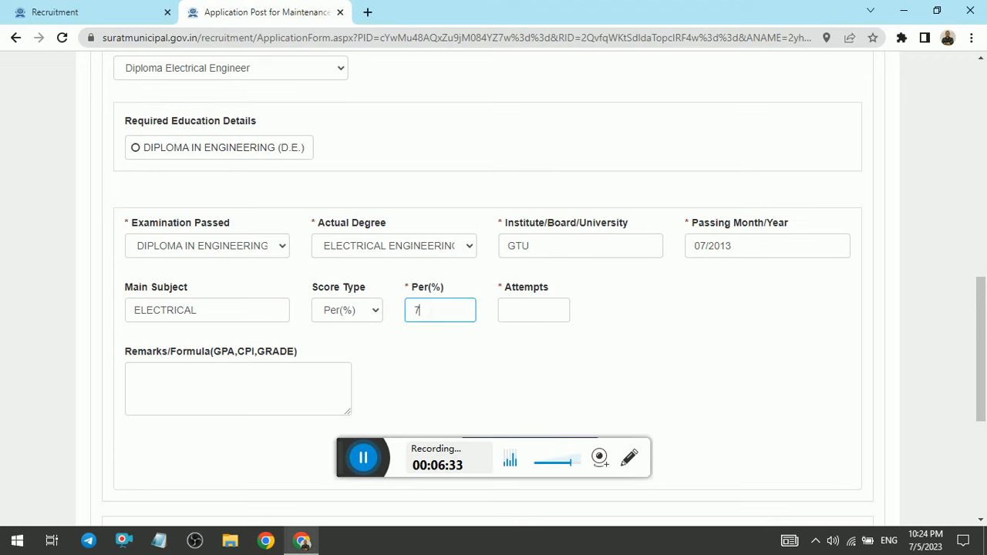
{"action": "key", "text": "Tab"}
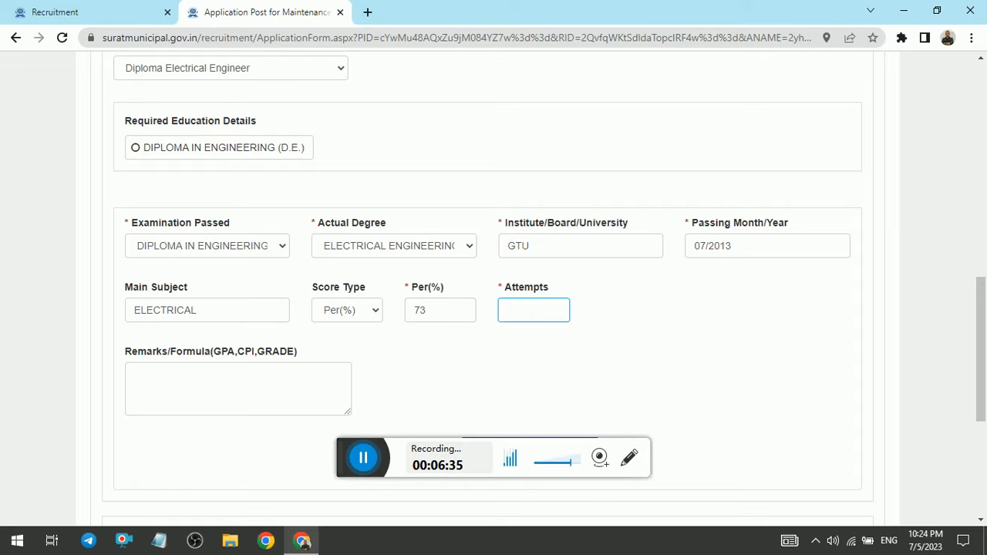
{"action": "scroll", "coordinate": [971, 335], "scroll_direction": "down", "scroll_amount": 3}
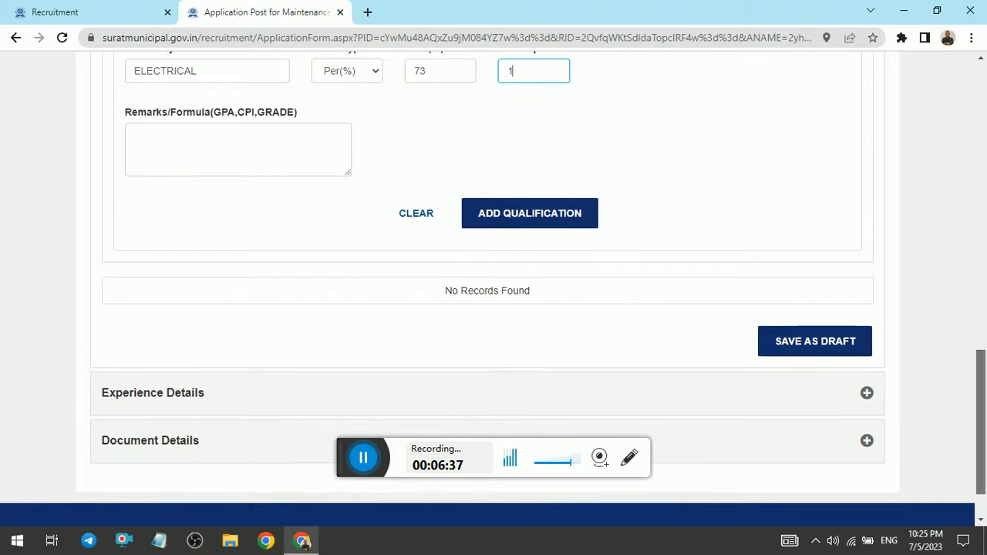
{"action": "left_click", "coordinate": [530, 206]}
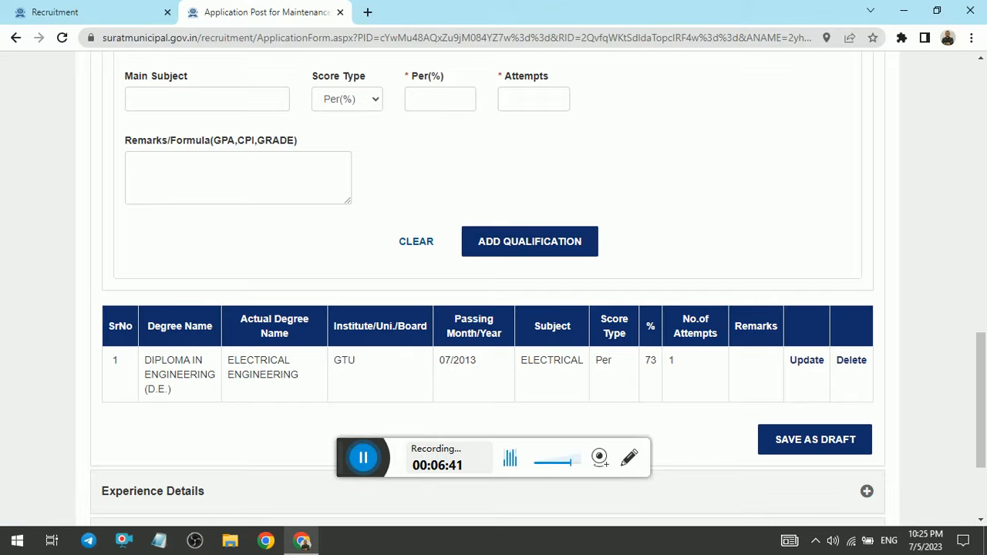
Step: Save the educational qualification details as a draft and acknowledge the confirmation message
{"action": "scroll", "coordinate": [980, 385], "scroll_direction": "down", "scroll_amount": 2}
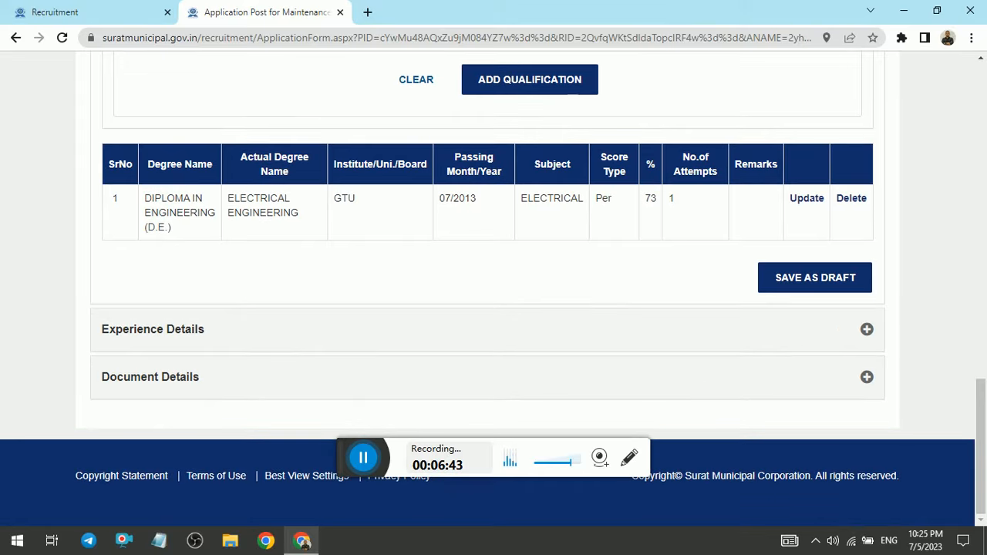
{"action": "left_click", "coordinate": [816, 279]}
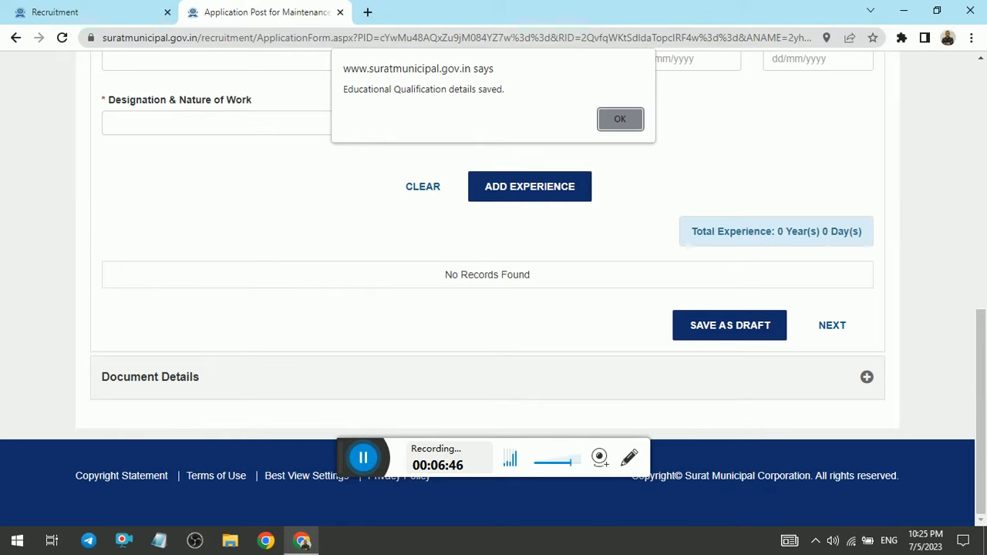
{"action": "left_click", "coordinate": [621, 118]}
Step: Proceed from the experience details to the document details without adding any experience record
{"action": "left_click_drag", "start_coordinate": [981, 370], "coordinate": [982, 331]}
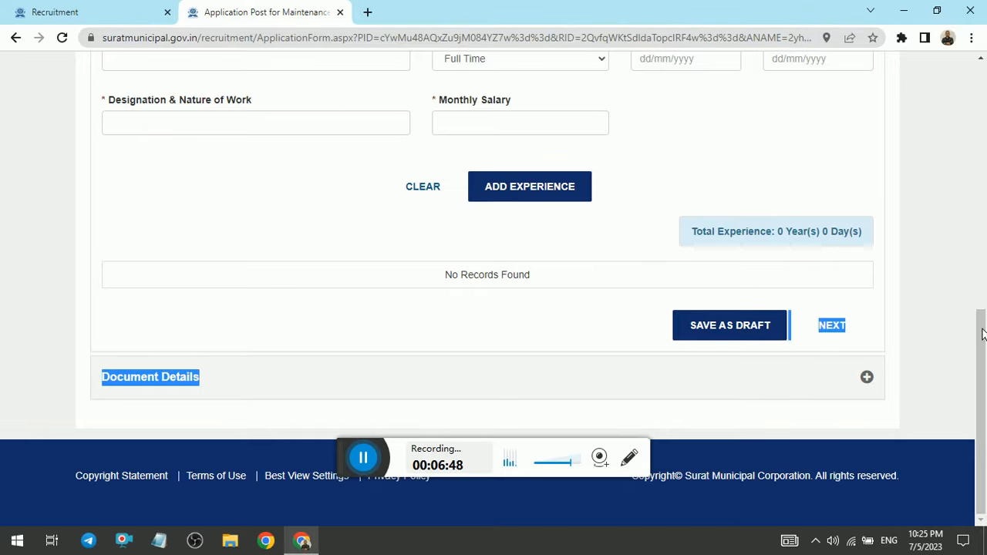
{"action": "scroll", "coordinate": [982, 333], "scroll_direction": "up", "scroll_amount": 3}
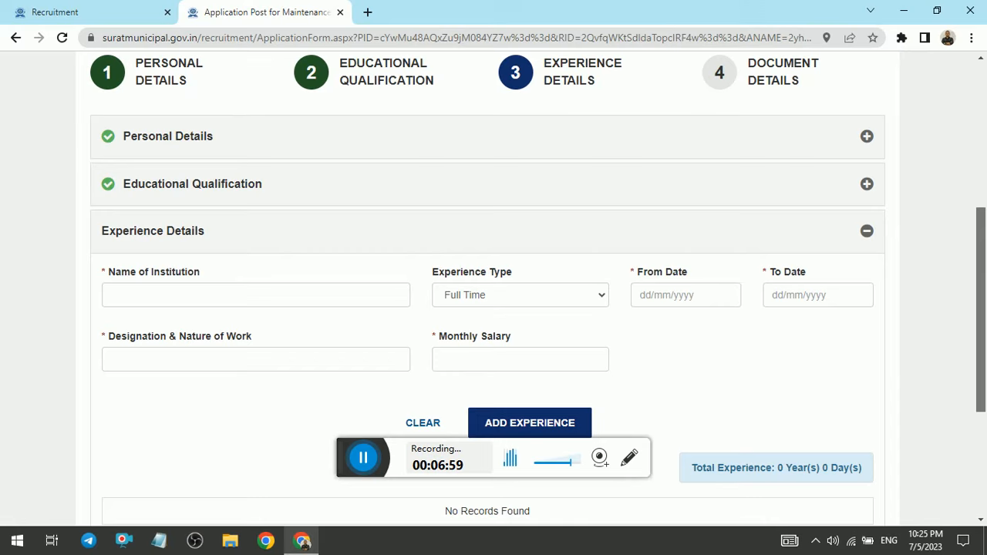
{"action": "scroll", "coordinate": [981, 308], "scroll_direction": "down", "scroll_amount": 1}
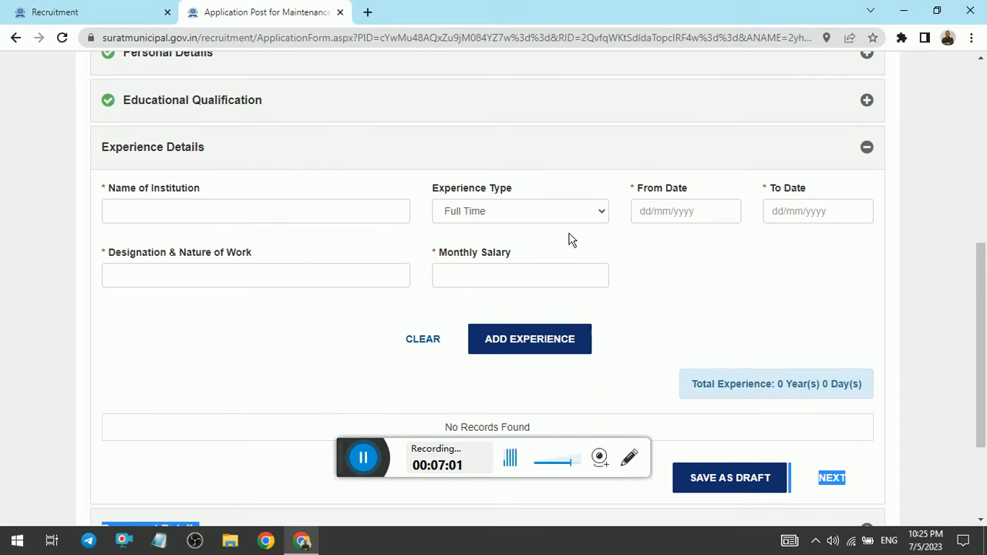
{"action": "scroll", "coordinate": [538, 290], "scroll_direction": "down", "scroll_amount": 2}
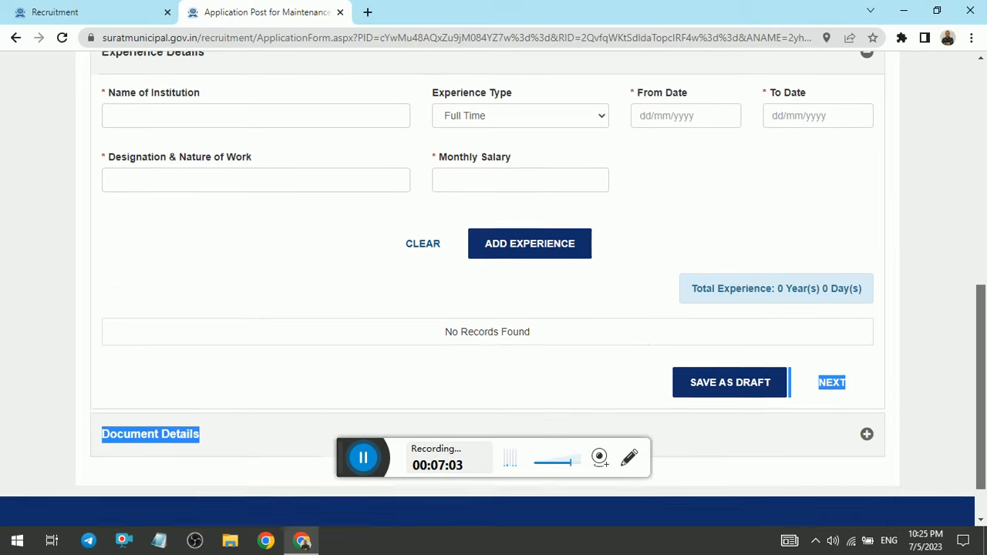
{"action": "left_click", "coordinate": [825, 363]}
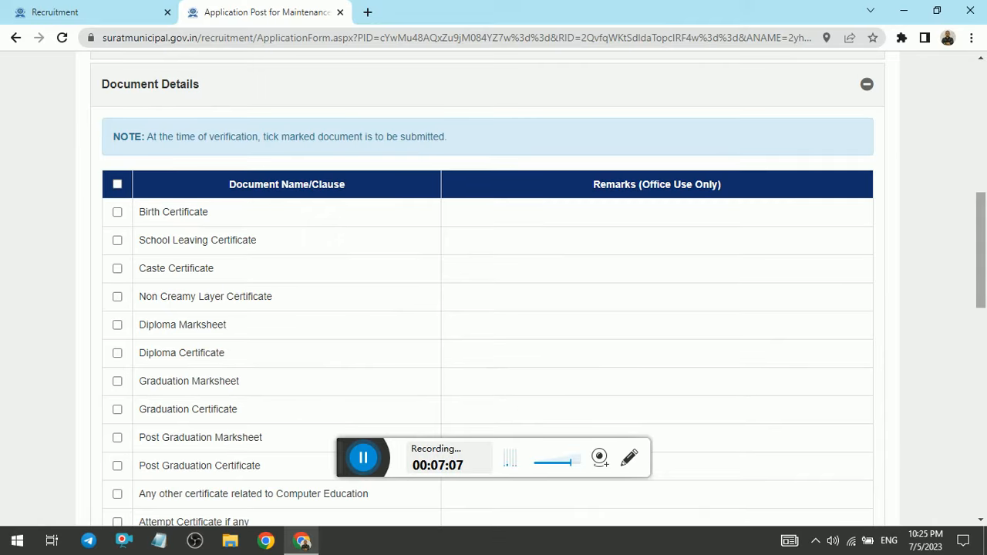
Step: Review the list of documents that can be marked for submission at verification
{"action": "scroll", "coordinate": [981, 246], "scroll_direction": "up", "scroll_amount": 3}
{"action": "scroll", "coordinate": [494, 289], "scroll_direction": "down", "scroll_amount": 4}
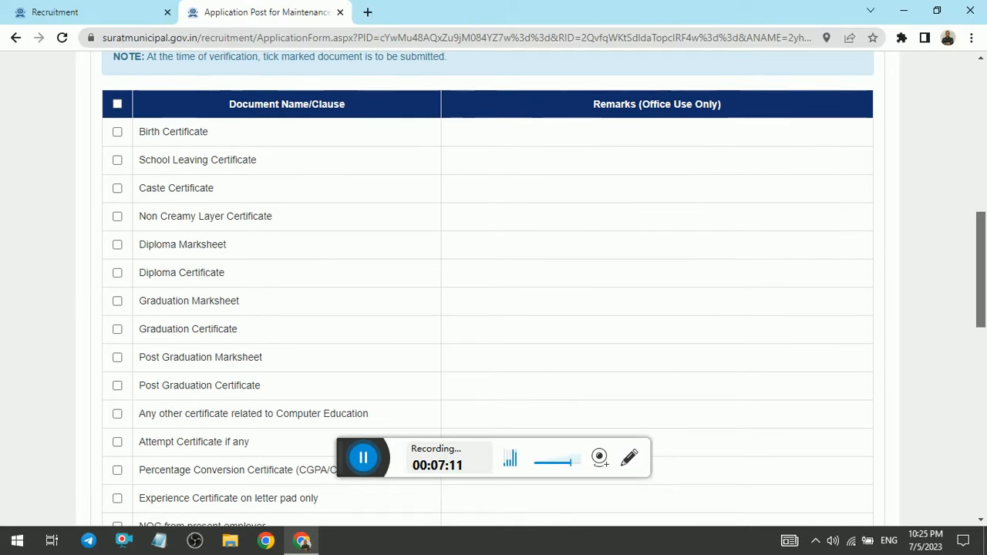
{"action": "scroll", "coordinate": [139, 152], "scroll_direction": "up", "scroll_amount": 1}
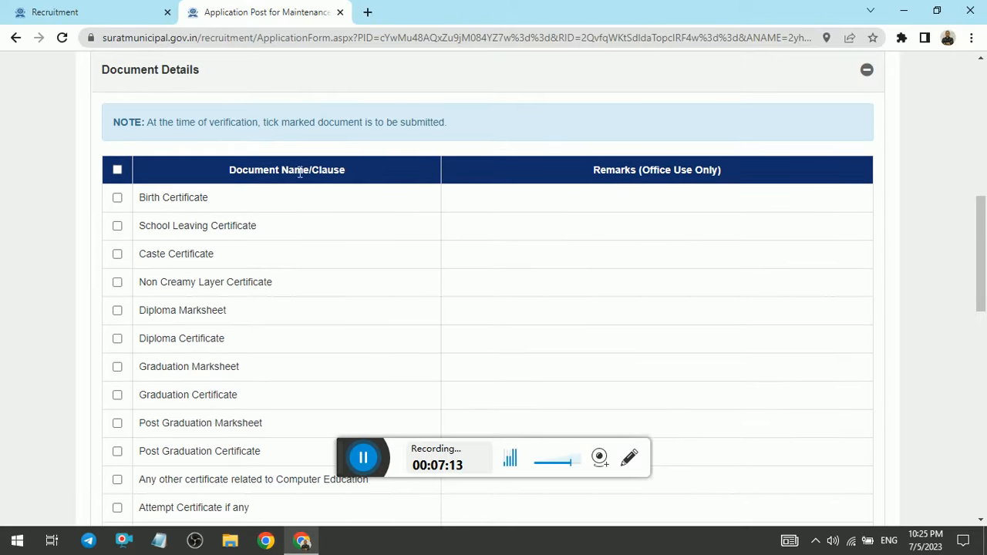
{"action": "scroll", "coordinate": [981, 232], "scroll_direction": "up", "scroll_amount": 3}
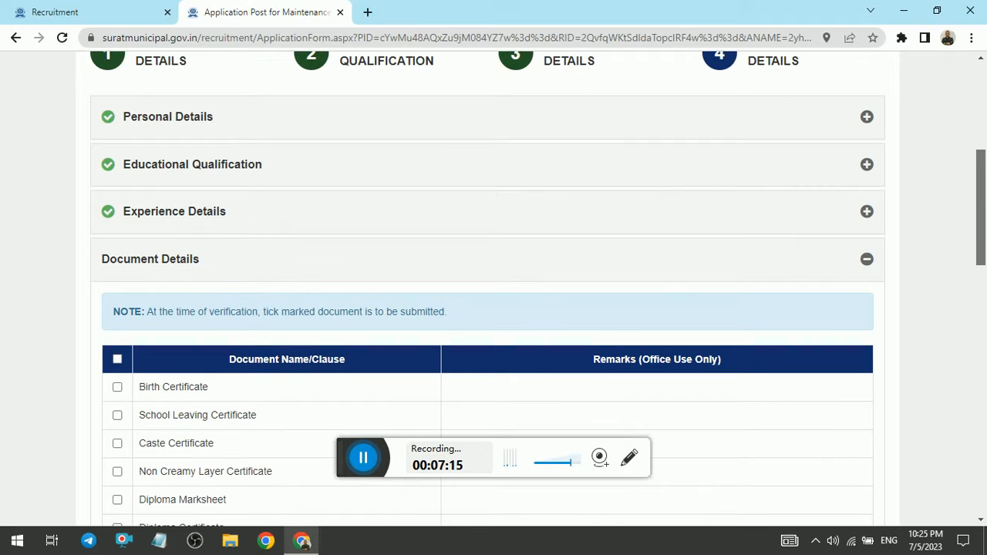
{"action": "scroll", "coordinate": [493, 289], "scroll_direction": "down", "scroll_amount": 9}
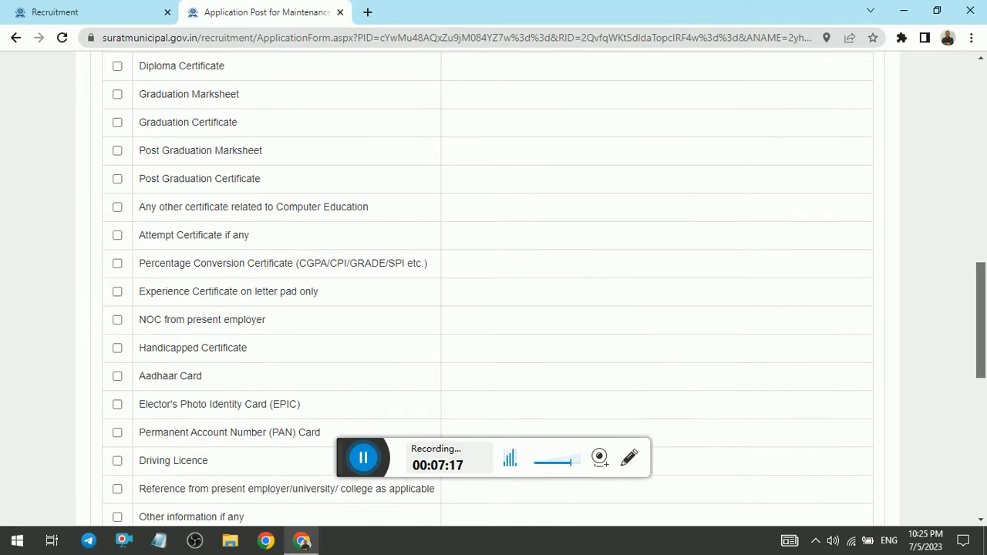
{"action": "scroll", "coordinate": [46, 242], "scroll_direction": "down", "scroll_amount": 2}
{"action": "scroll", "coordinate": [46, 242], "scroll_direction": "up", "scroll_amount": 4}
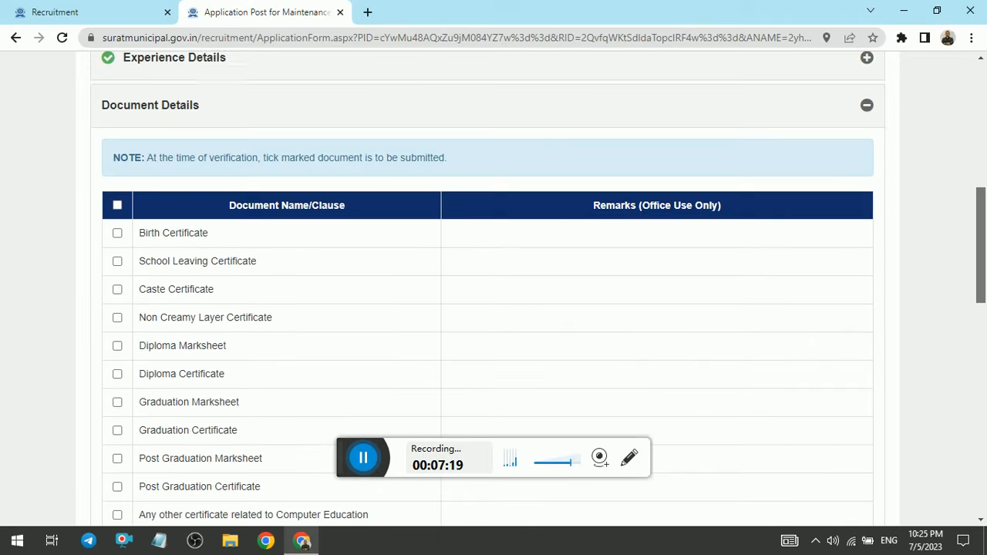
Step: Mark the Birth Certificate, School Leaving Certificate, Diploma Marksheet and Diploma Certificate for submission, leaving the Caste Certificate unmarked
{"action": "left_click", "coordinate": [127, 234]}
{"action": "left_click", "coordinate": [118, 263]}
{"action": "left_click", "coordinate": [119, 292]}
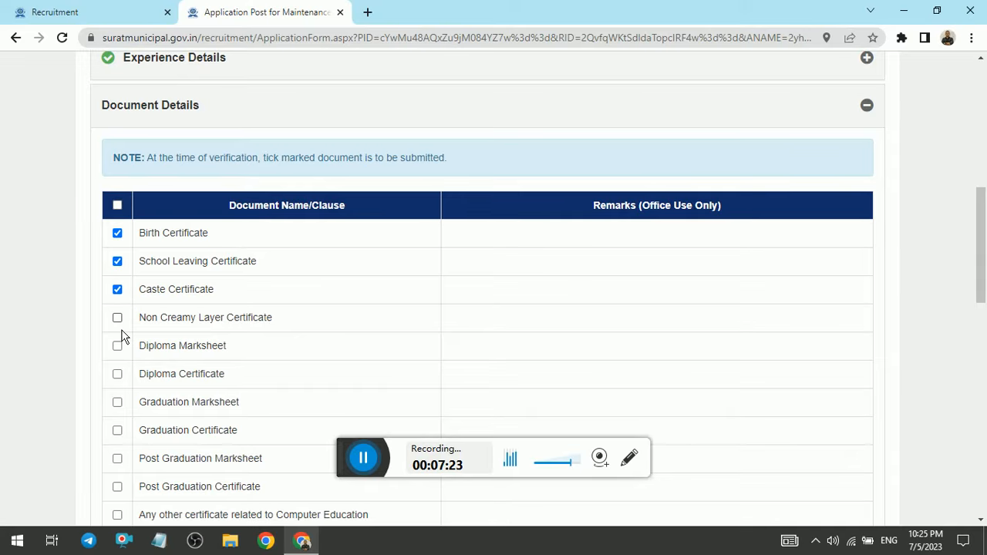
{"action": "left_click", "coordinate": [120, 293]}
{"action": "left_click", "coordinate": [118, 348]}
{"action": "left_click", "coordinate": [118, 374]}
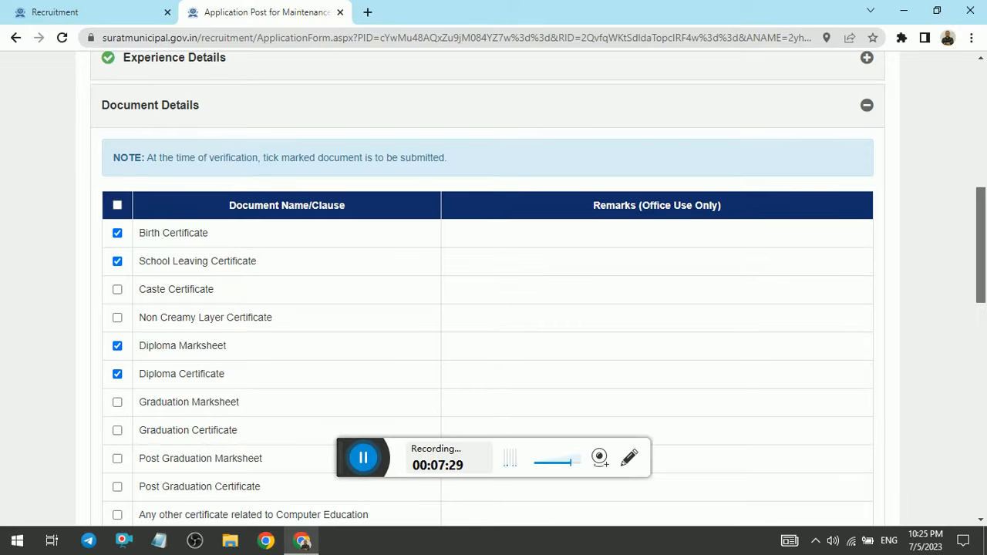
Step: Mark the Percentage Conversion Certificate and the Experience Certificate on letter pad for submission
{"action": "left_click_drag", "start_coordinate": [981, 245], "coordinate": [981, 242]}
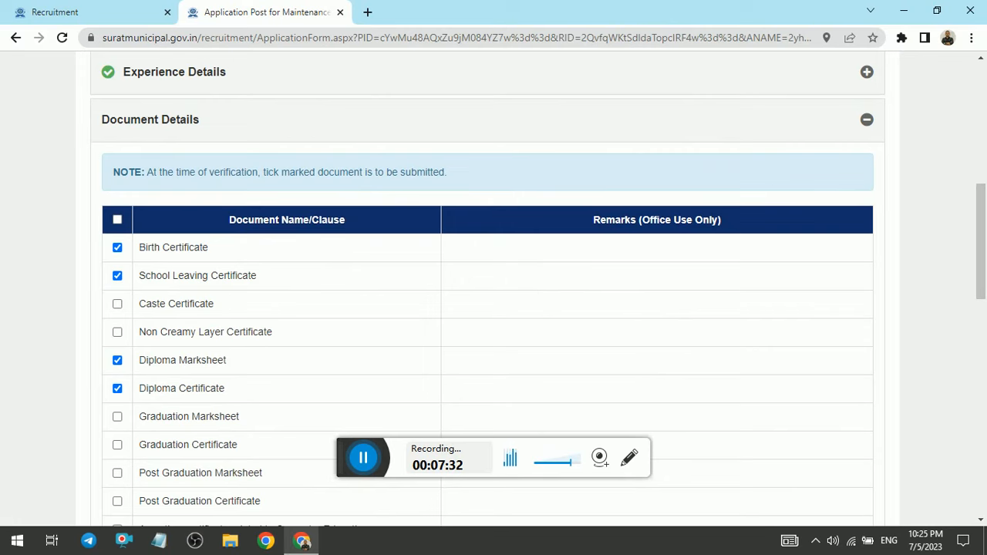
{"action": "left_click_drag", "start_coordinate": [983, 211], "coordinate": [982, 260]}
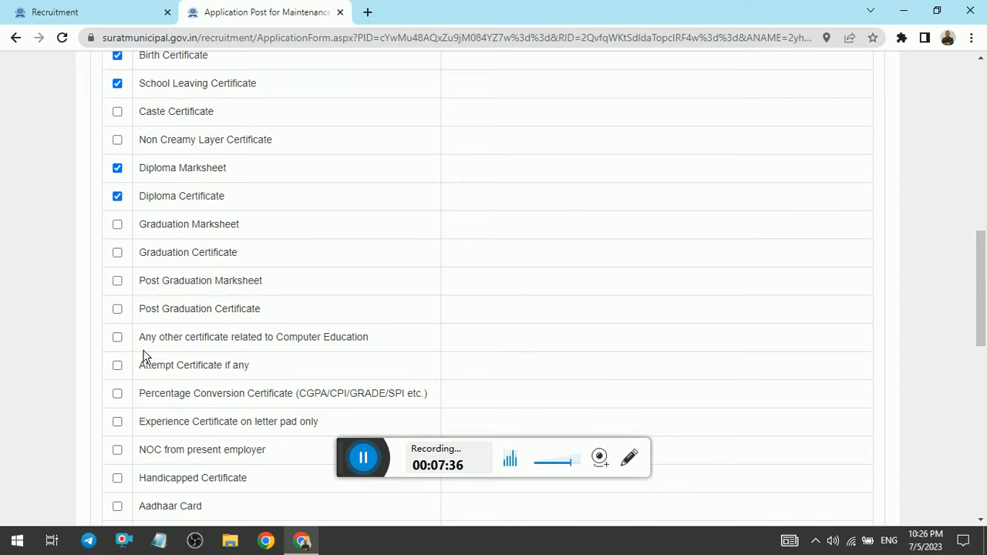
{"action": "left_click", "coordinate": [124, 401]}
{"action": "left_click", "coordinate": [120, 424]}
{"action": "left_click", "coordinate": [121, 426]}
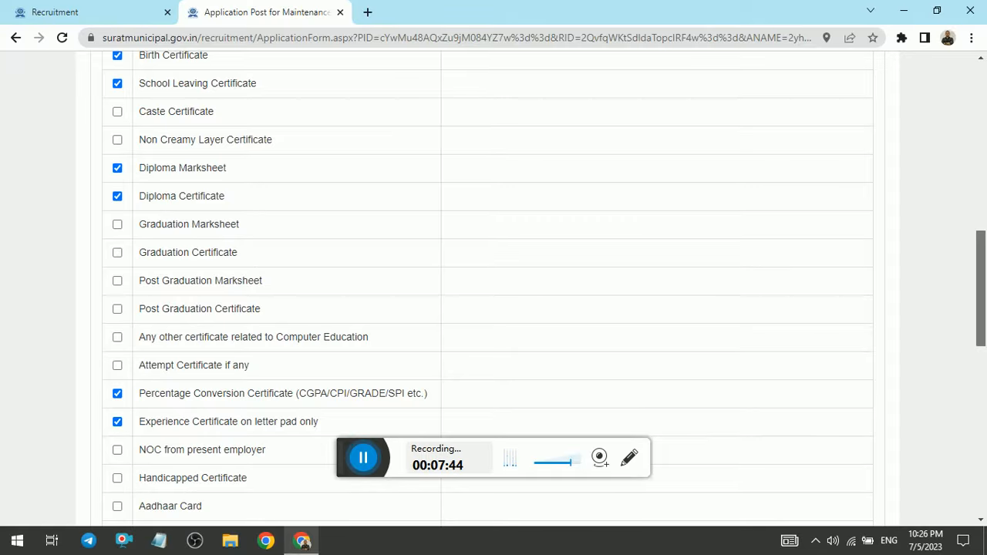
Step: Mark the Aadhaar Card, Permanent Account Number (PAN) Card and Driving Licence for submission
{"action": "scroll", "coordinate": [231, 362], "scroll_direction": "down", "scroll_amount": 3}
{"action": "left_click", "coordinate": [121, 266]}
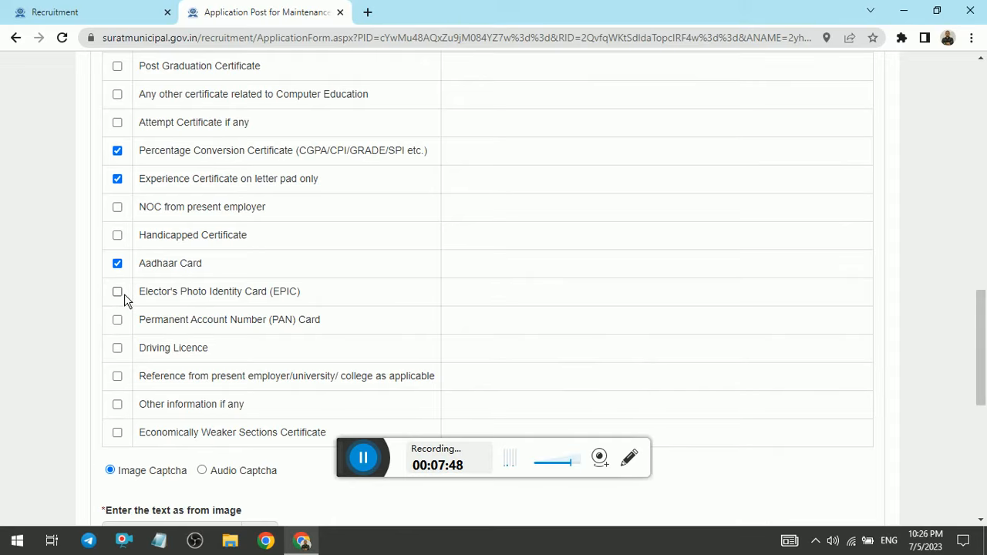
{"action": "left_click", "coordinate": [119, 319]}
{"action": "left_click", "coordinate": [118, 348]}
Step: Enter the captcha text shown in the image and answer Yes to the declaration
{"action": "left_click_drag", "start_coordinate": [979, 353], "coordinate": [980, 438]}
{"action": "left_click", "coordinate": [202, 244]}
{"action": "type", "text": "L"}
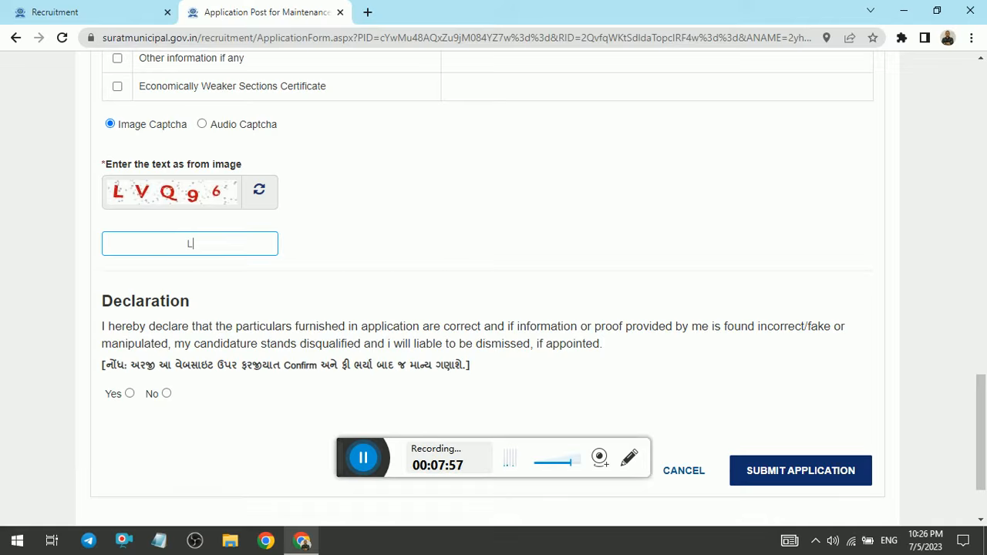
{"action": "type", "text": "VQ96"}
{"action": "left_click", "coordinate": [129, 393]}
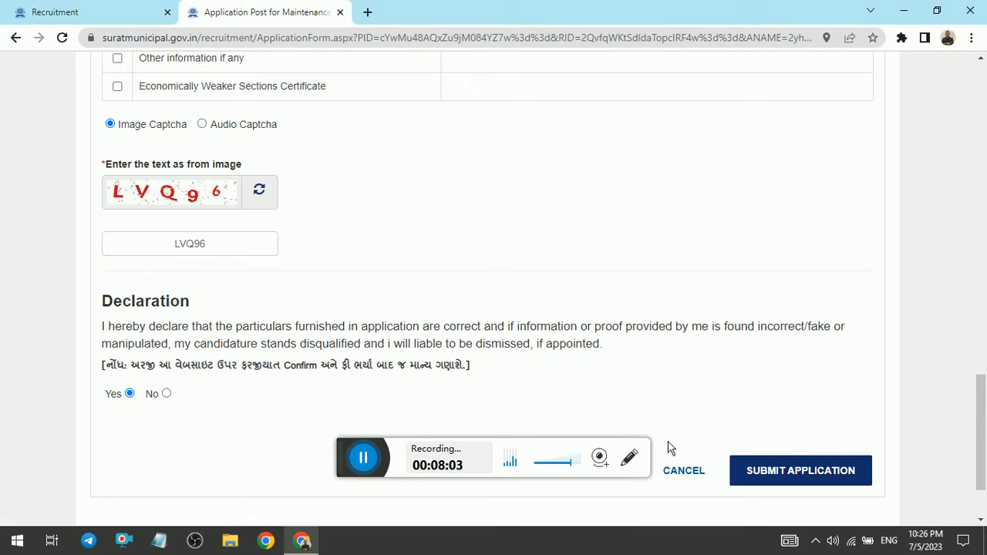
Step: Submit the completed application form, acknowledge the save message and go to the photo and signature upload fields
{"action": "left_click_drag", "start_coordinate": [349, 457], "coordinate": [195, 484]}
{"action": "left_click", "coordinate": [791, 473]}
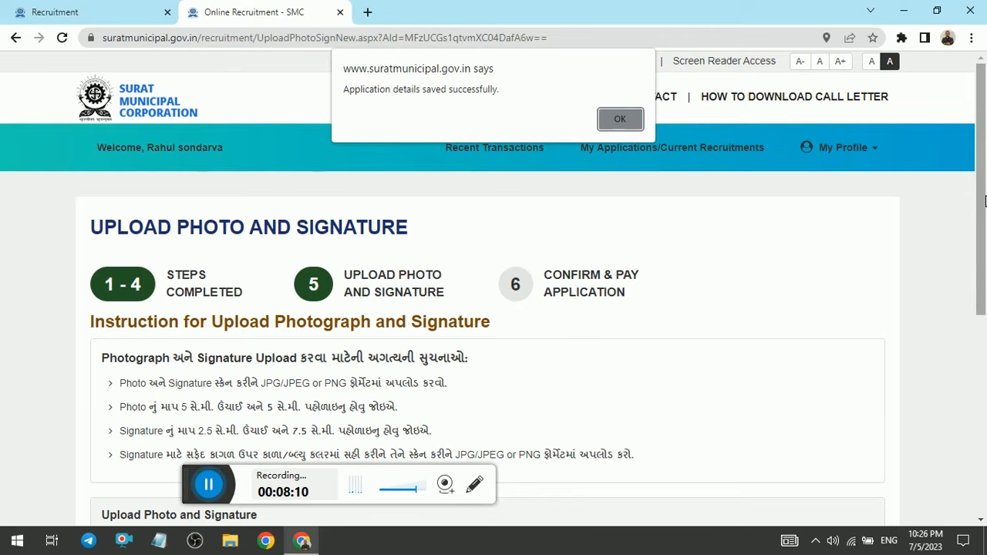
{"action": "left_click", "coordinate": [622, 120]}
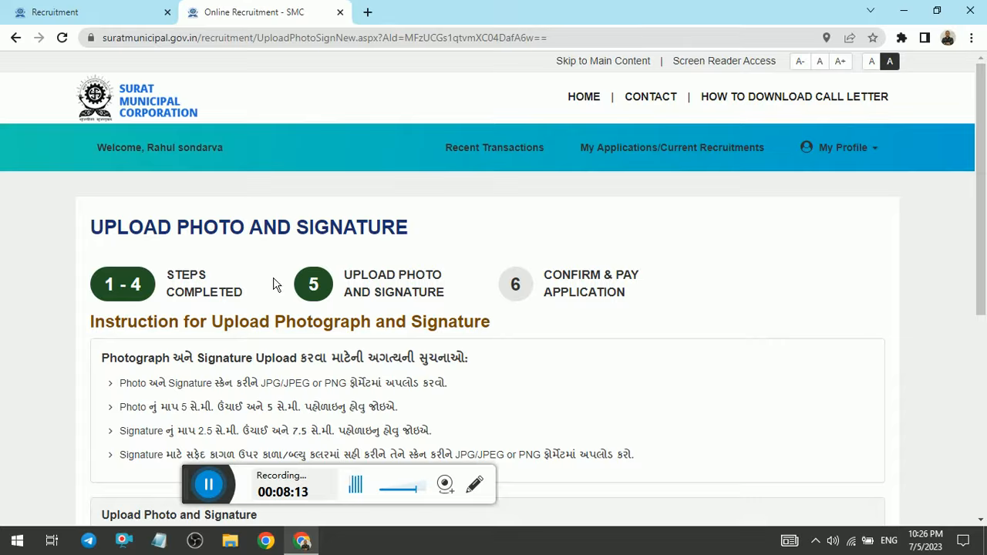
{"action": "scroll", "coordinate": [494, 285], "scroll_direction": "down", "scroll_amount": 3}
{"action": "scroll", "coordinate": [494, 285], "scroll_direction": "down", "scroll_amount": 2}
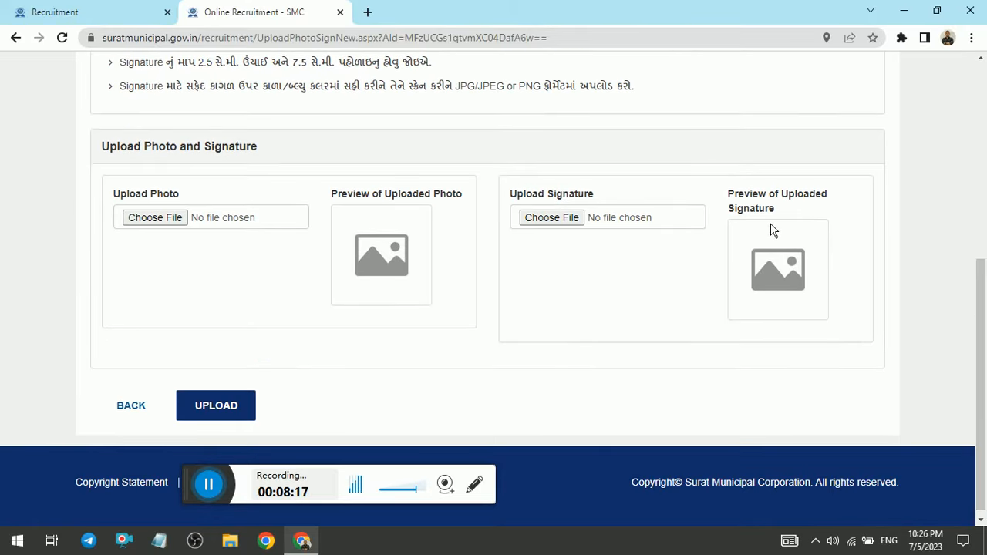
{"action": "left_click", "coordinate": [215, 483]}
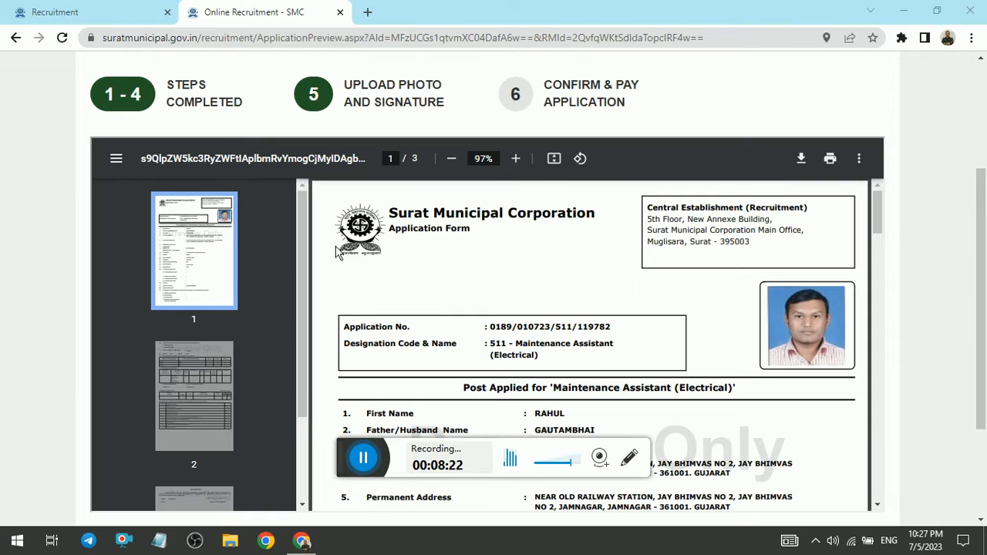
Step: Review the application form preview through to the signed declaration, confirm it and proceed to the payment confirmation details
{"action": "mouse_move", "coordinate": [878, 222]}
{"action": "left_mouse_down"}
{"action": "mouse_move", "coordinate": [889, 242]}
{"action": "mouse_move", "coordinate": [887, 219]}
{"action": "left_mouse_up"}
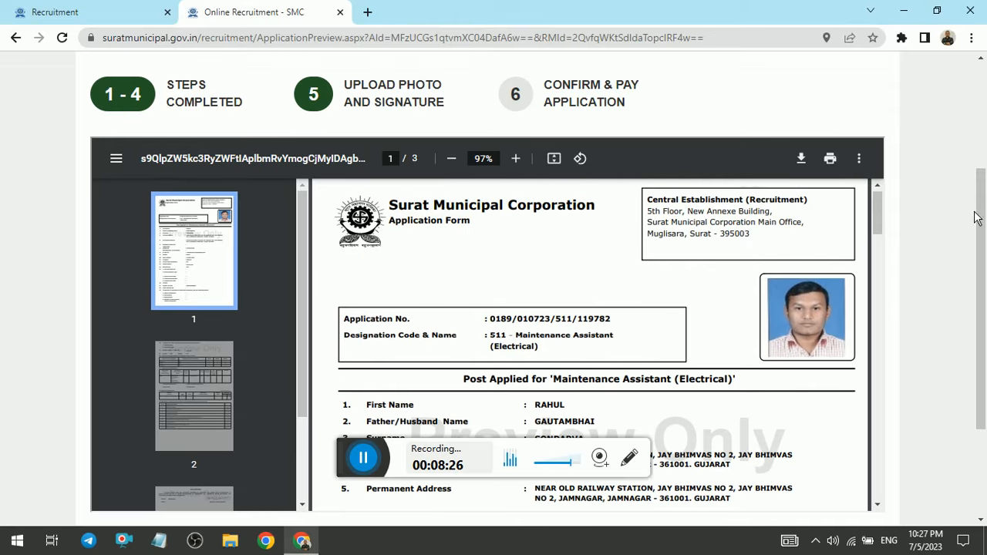
{"action": "left_click_drag", "start_coordinate": [983, 217], "coordinate": [985, 305]}
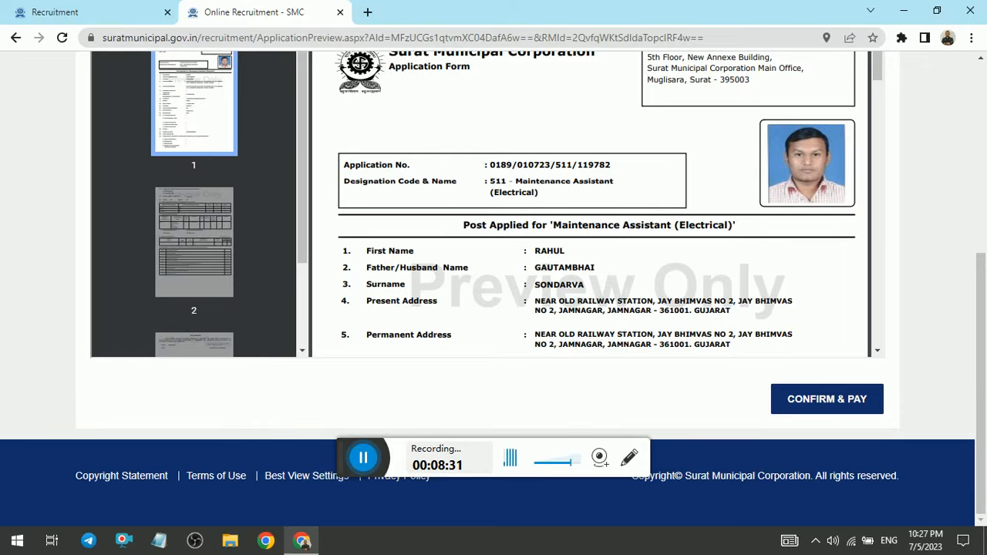
{"action": "mouse_move", "coordinate": [880, 63]}
{"action": "left_mouse_down"}
{"action": "mouse_move", "coordinate": [884, 282]}
{"action": "mouse_move", "coordinate": [877, 251]}
{"action": "mouse_move", "coordinate": [878, 263]}
{"action": "left_mouse_up"}
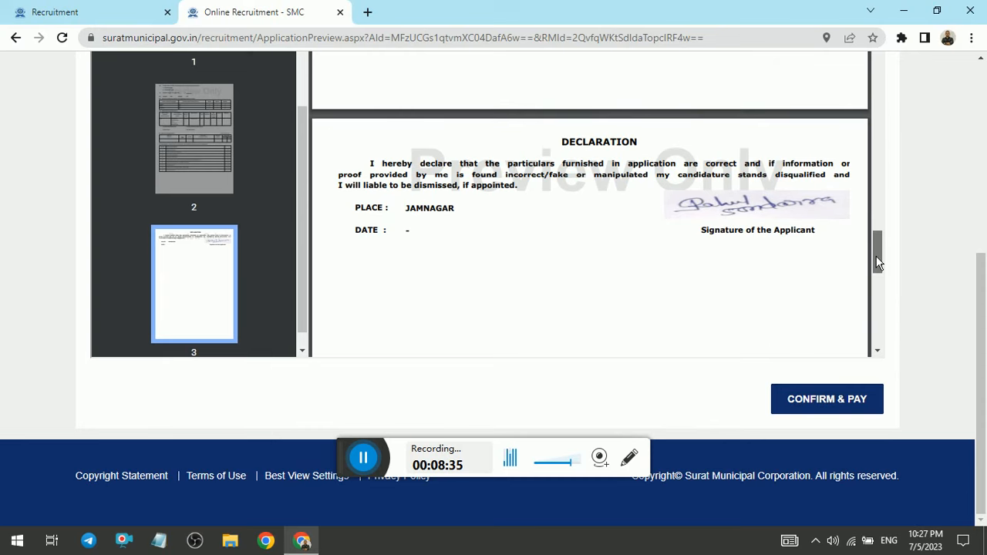
{"action": "left_click", "coordinate": [832, 409]}
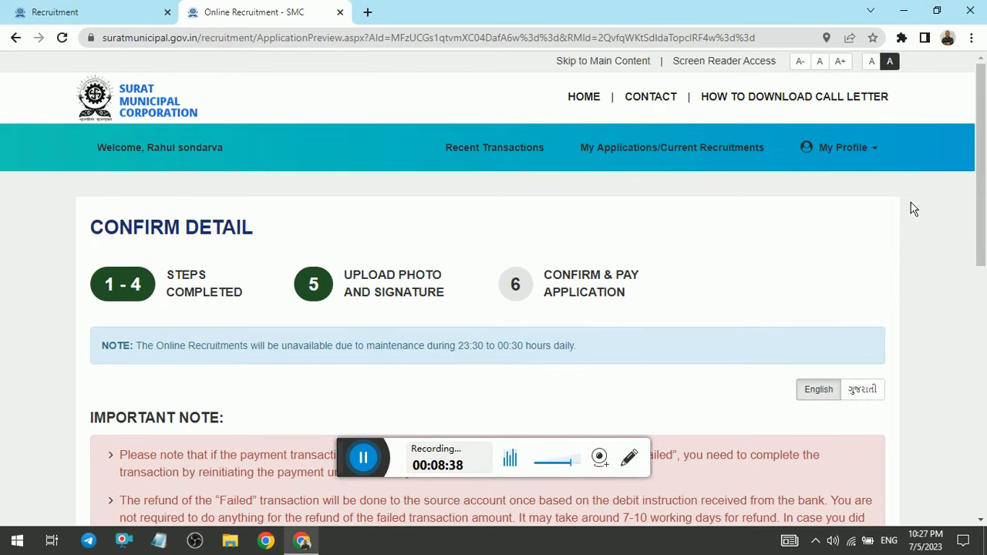
{"action": "left_click_drag", "start_coordinate": [980, 152], "coordinate": [981, 228]}
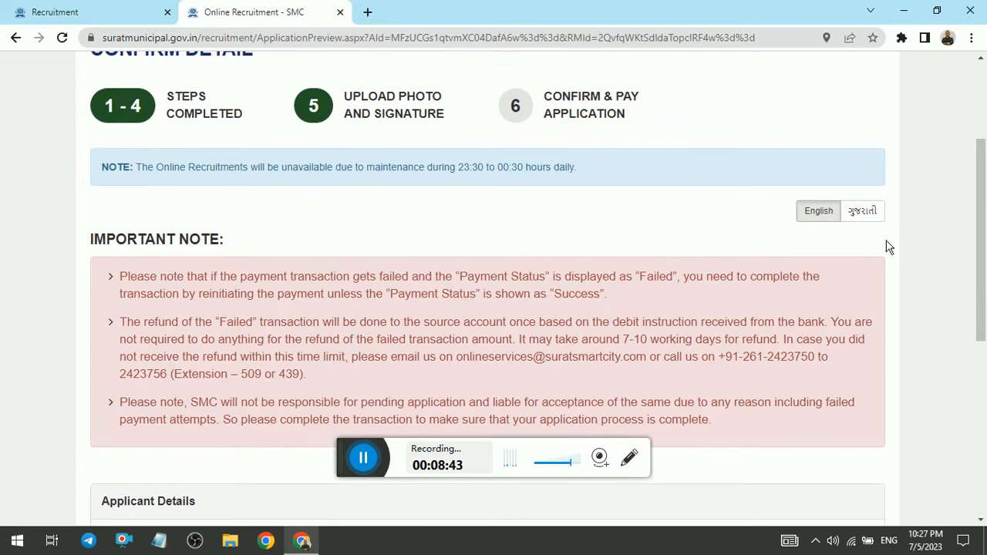